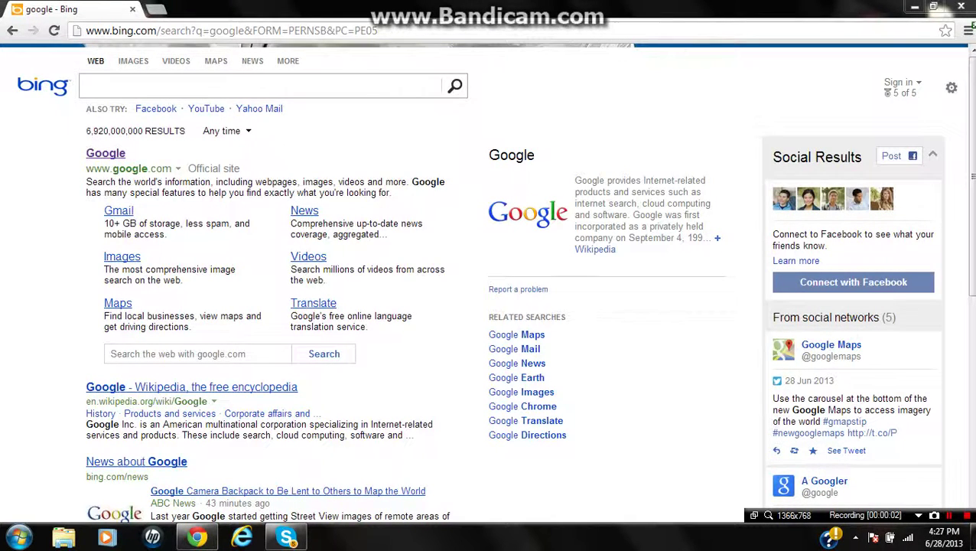
Step: Search Bing for "mine wars texture pack 1.5.1" and open the Mine Wars page on minecrafttexturepacks.com
left_click(134, 88)
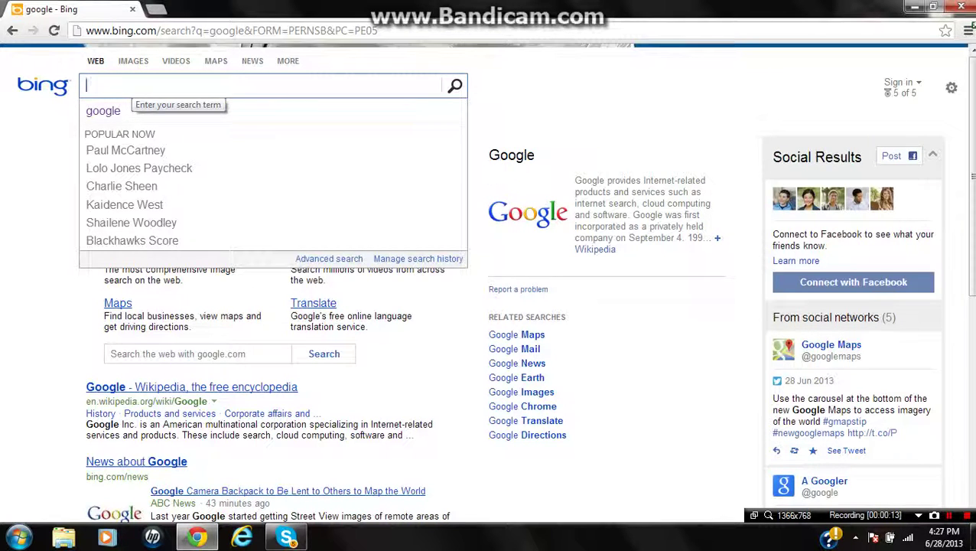
type("mine wars")
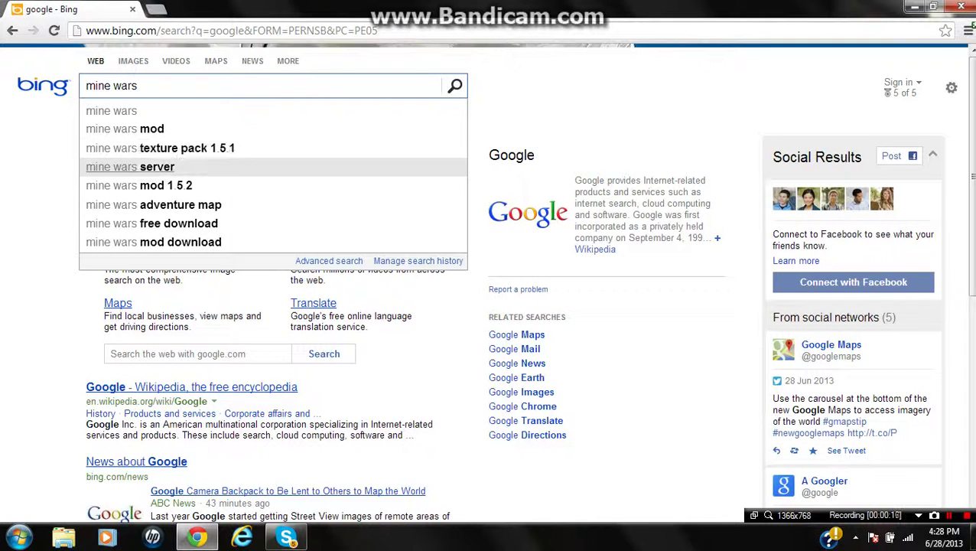
left_click(161, 147)
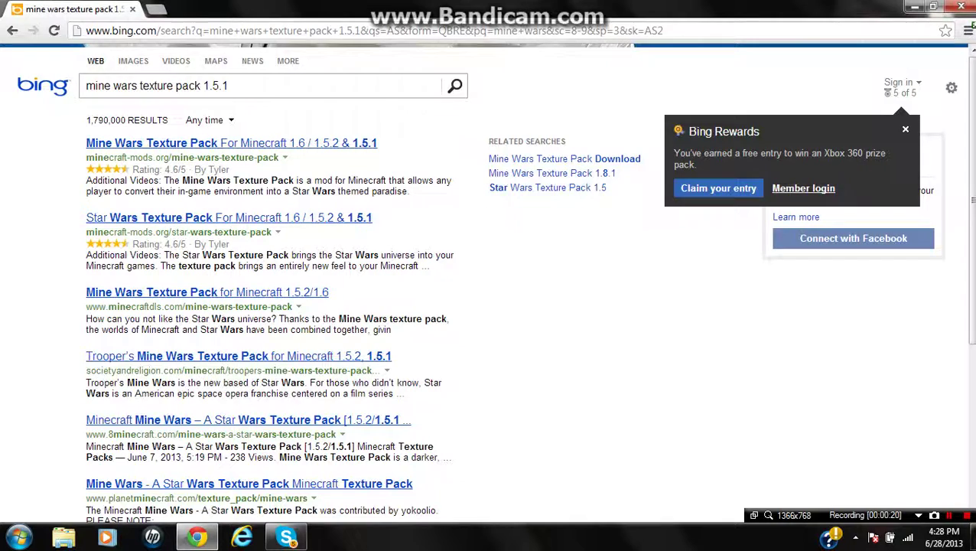
scroll(489, 291, "down", 1)
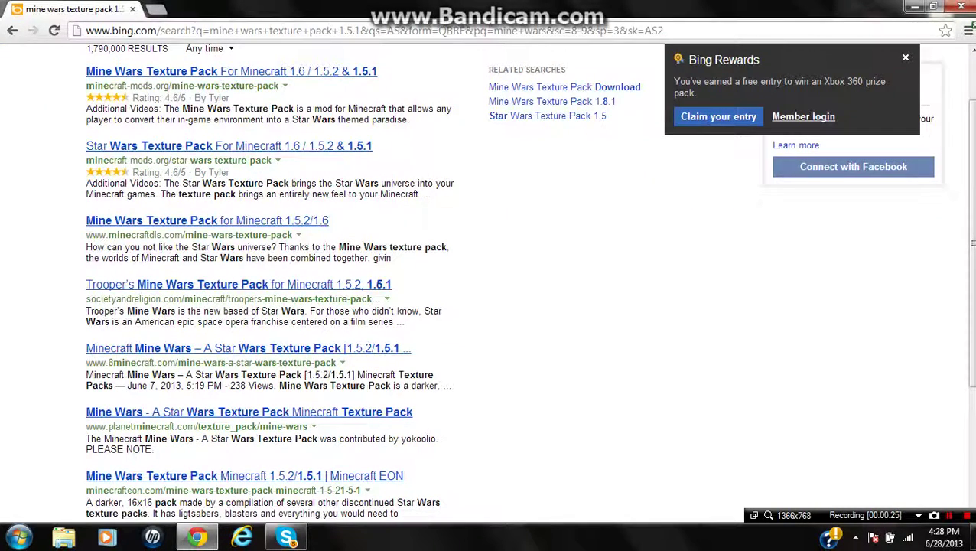
scroll(183, 467, "down", 1)
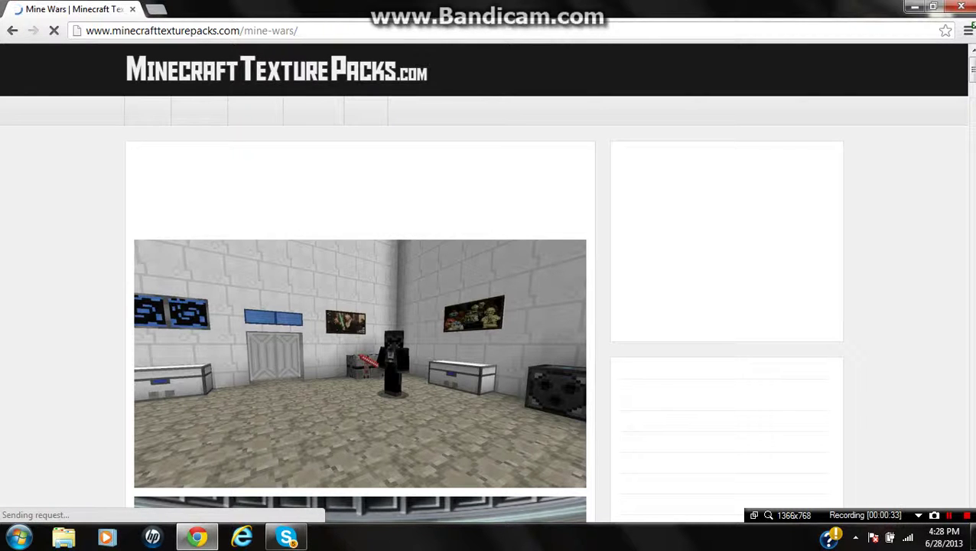
Step: Download the MineWars_5.zip texture pack from the Mine Wars page
scroll(487, 283, "down", 10)
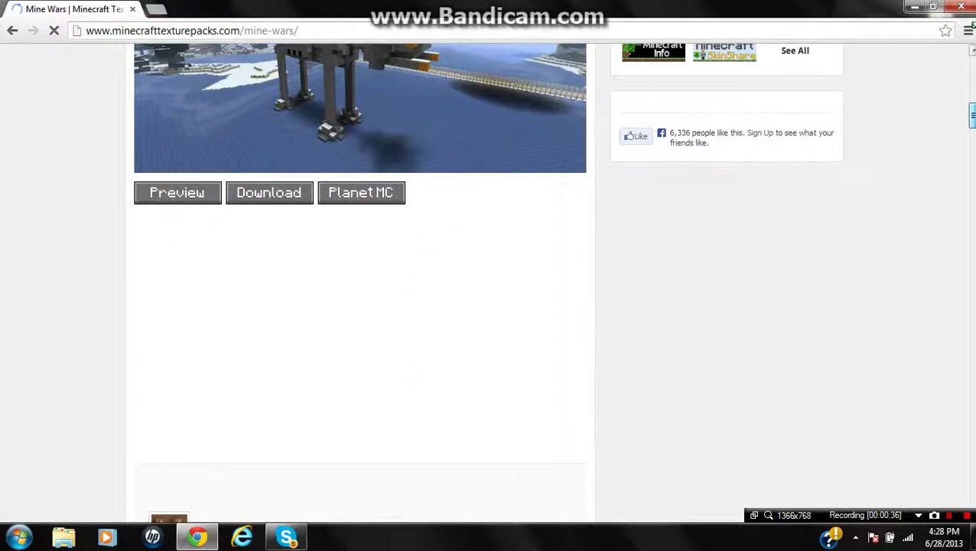
left_click_drag(972, 115, 972, 120)
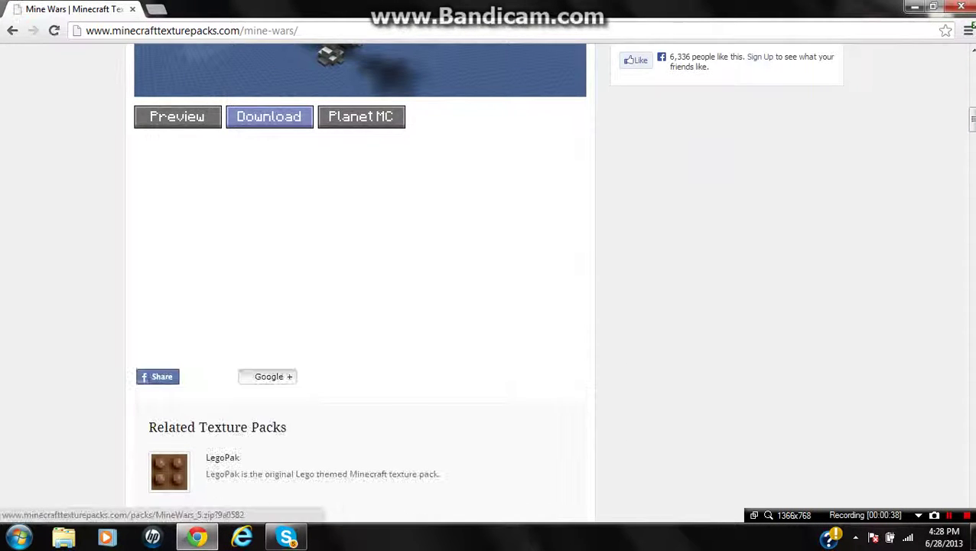
left_click(269, 116)
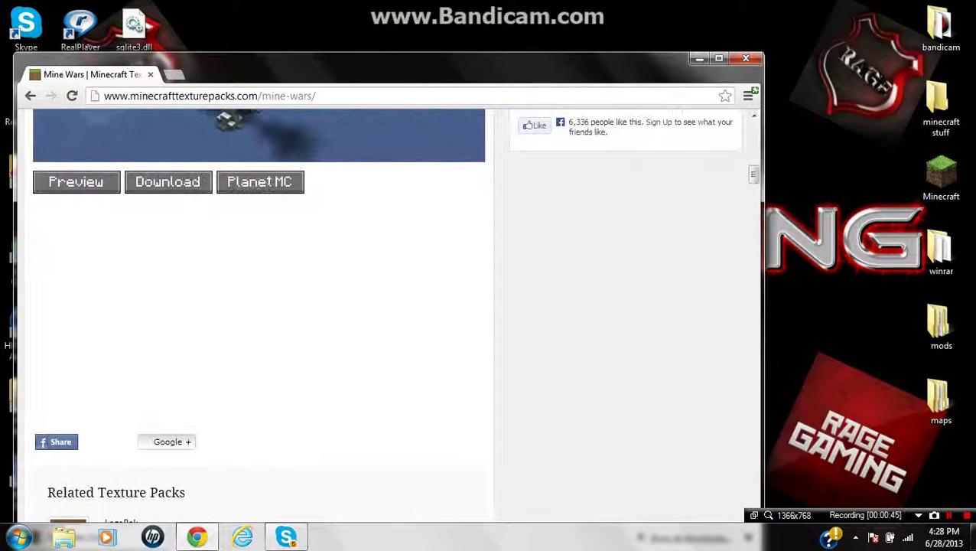
Step: Move the downloaded MineWars_5 archive onto the desktop and close the browser
left_click(933, 7)
left_click_drag(474, 59, 459, 0)
left_click(933, 7)
left_click_drag(474, 59, 473, 25)
left_click_drag(75, 502, 856, 246)
left_click(744, 24)
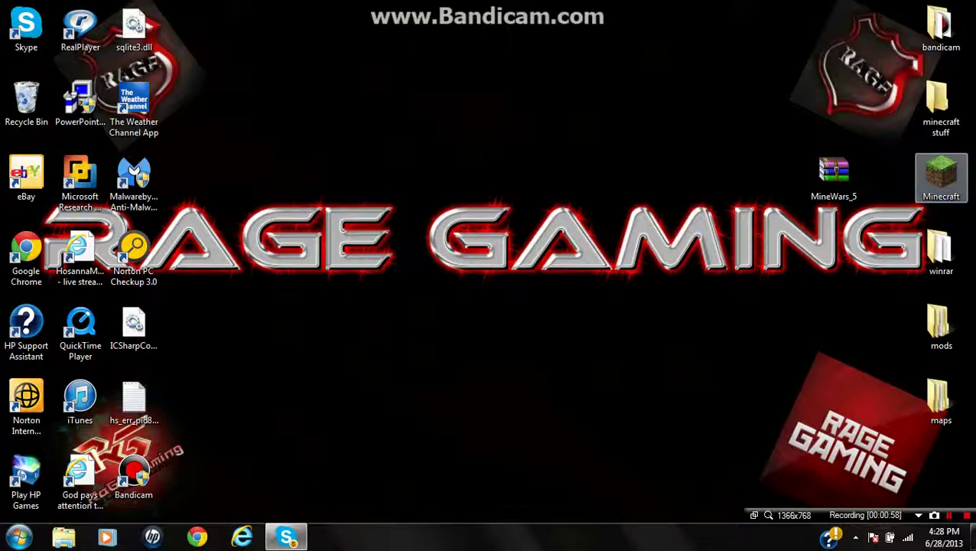
Step: Switch to Minecraft by running Minecraft.exe from the desktop and log in with the remembered account
double_click(941, 177)
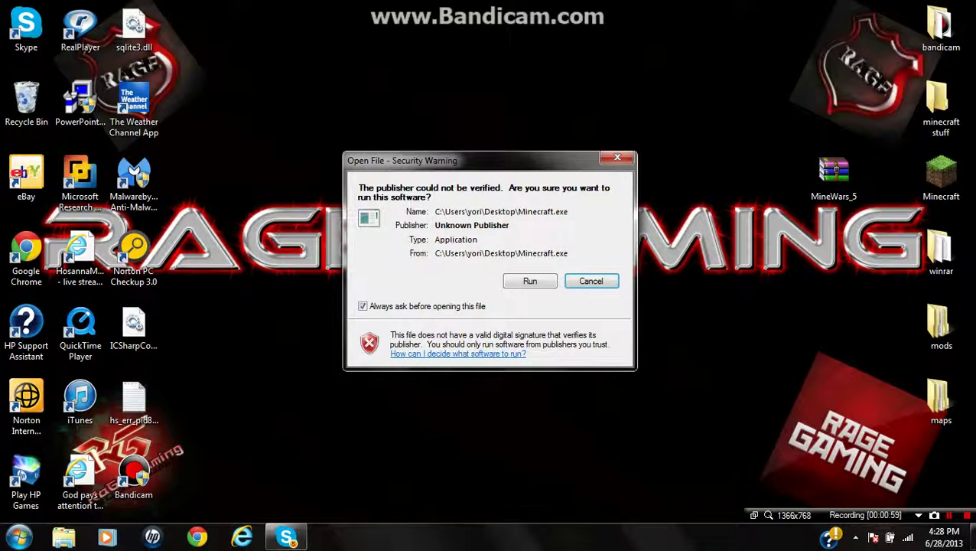
left_click(530, 280)
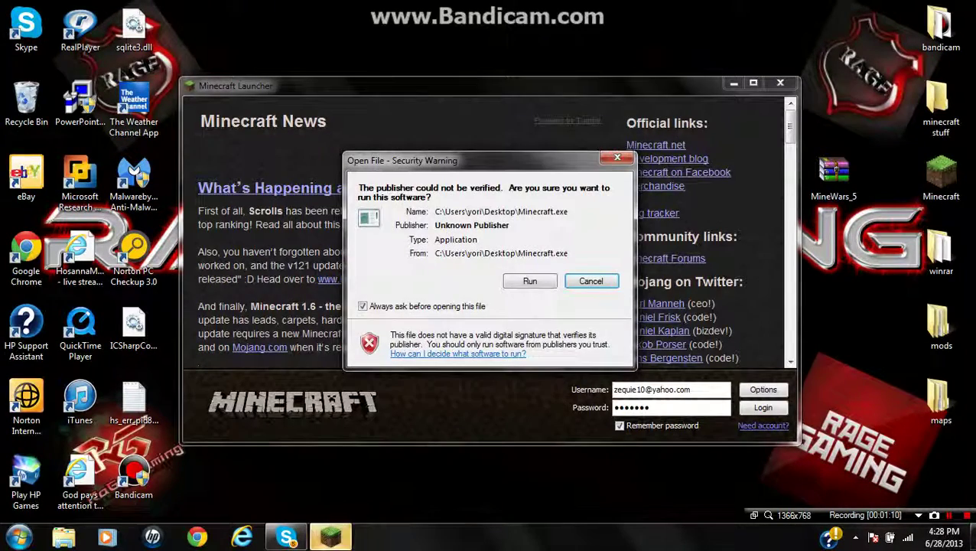
left_click(617, 157)
left_click(763, 408)
key("Return")
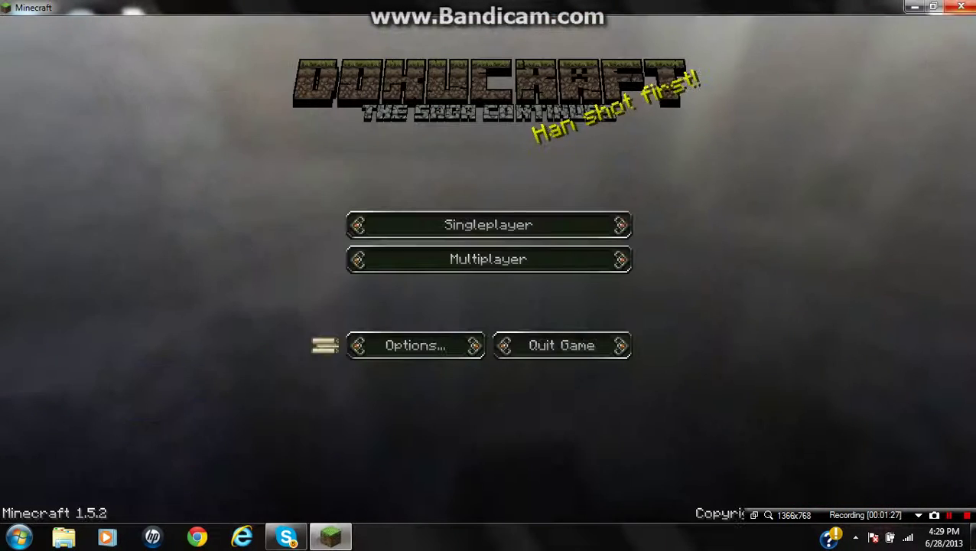
Step: Shrink the game window and open the texture pack folder from Minecraft's texture pack selection
left_click(933, 7)
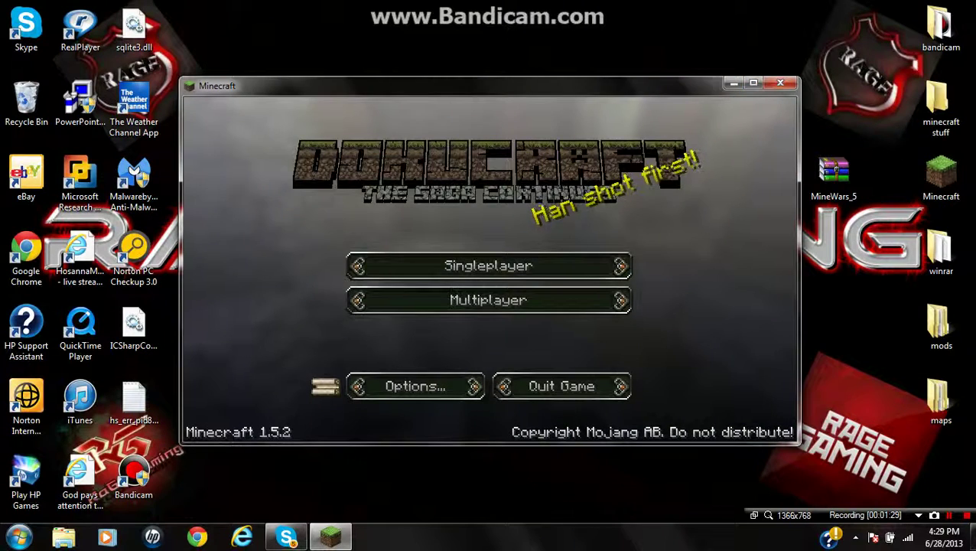
left_click(359, 387)
left_click(381, 366)
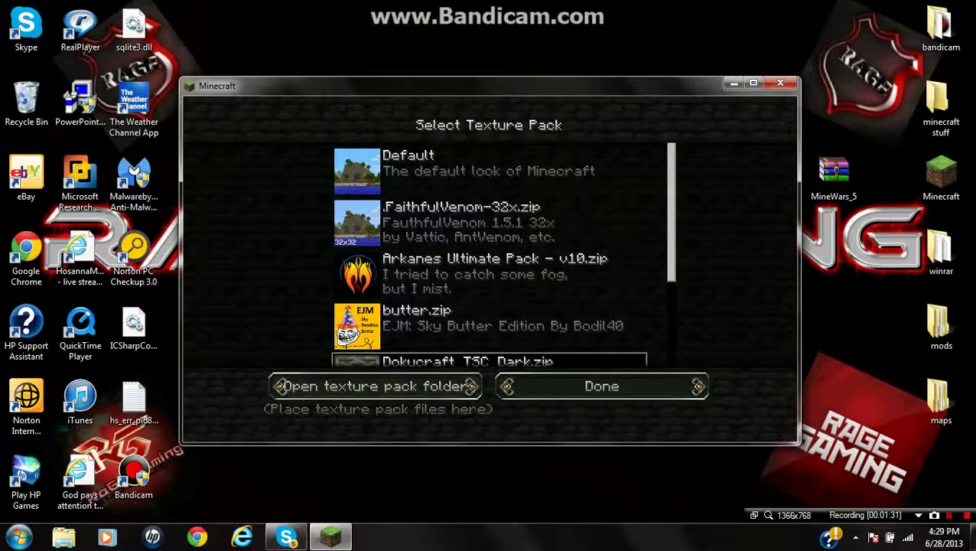
left_click(375, 386)
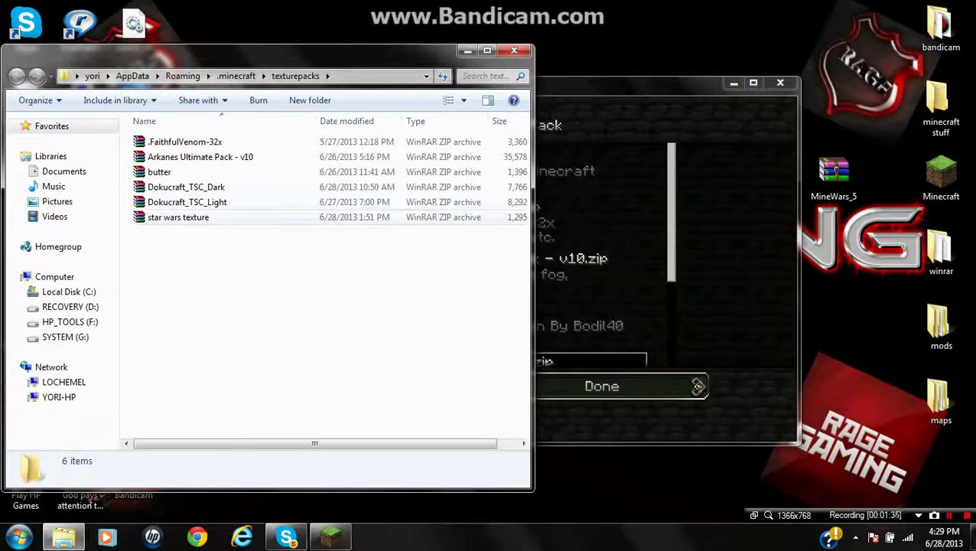
Step: Try to delete the star wars texture archive from the texturepacks folder
left_click(191, 217)
right_click(193, 218)
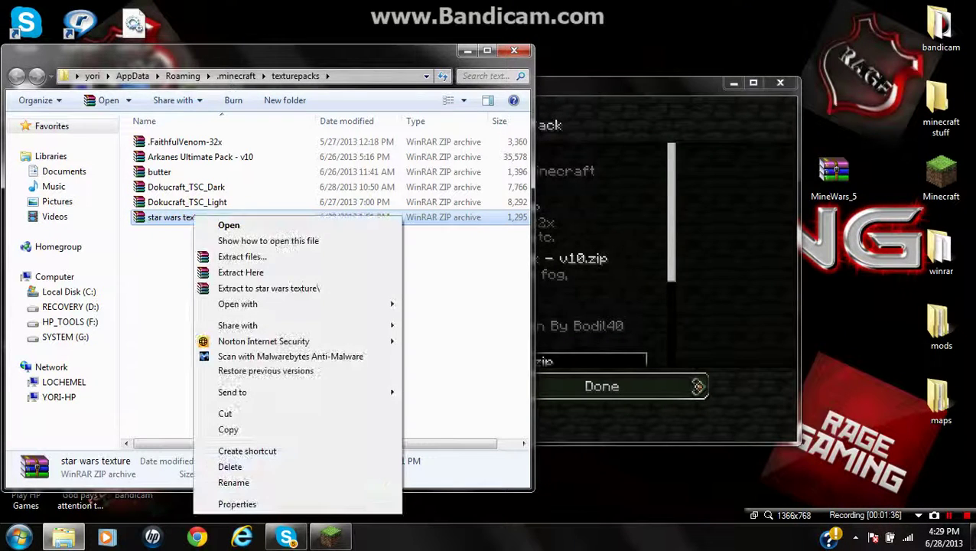
left_click(230, 467)
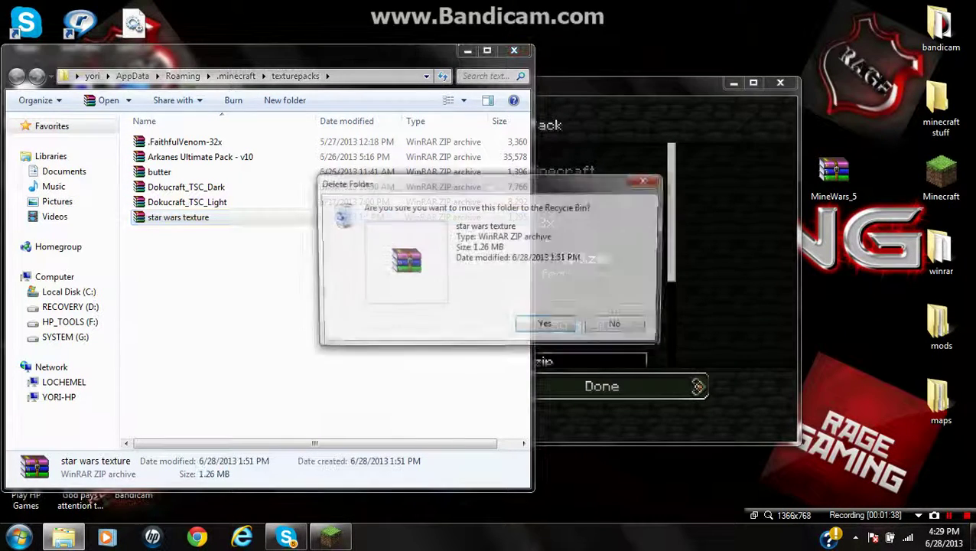
left_click(547, 326)
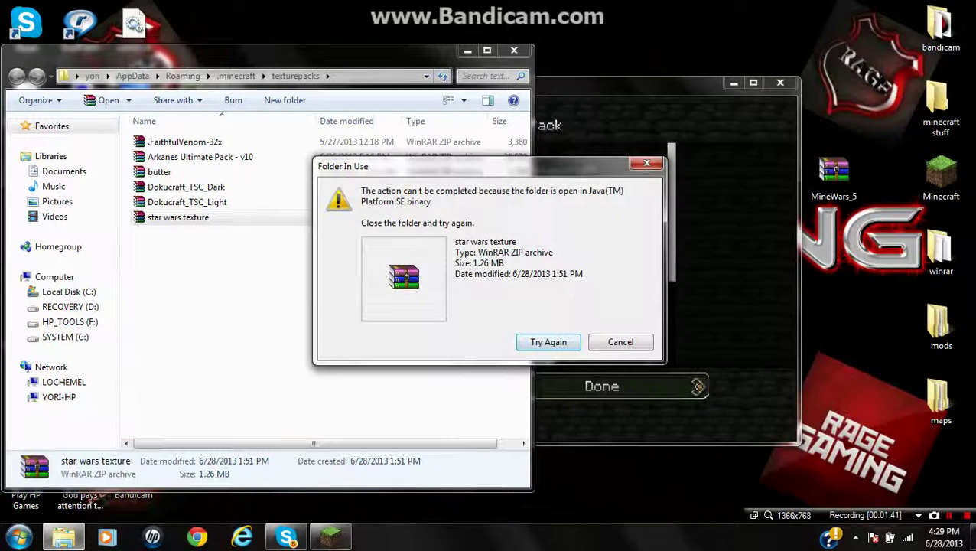
key("Escape")
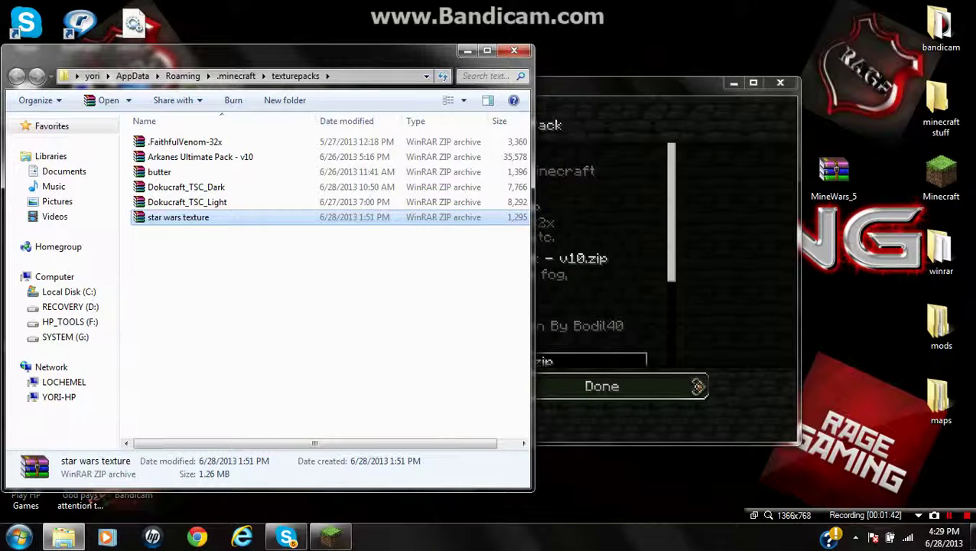
left_click_drag(249, 218, 325, 217)
left_click(941, 176)
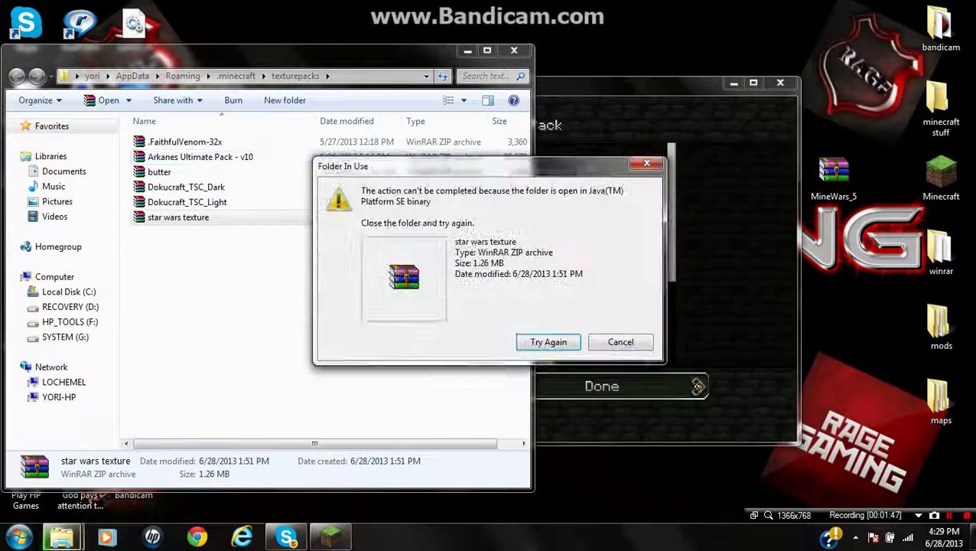
left_click(548, 342)
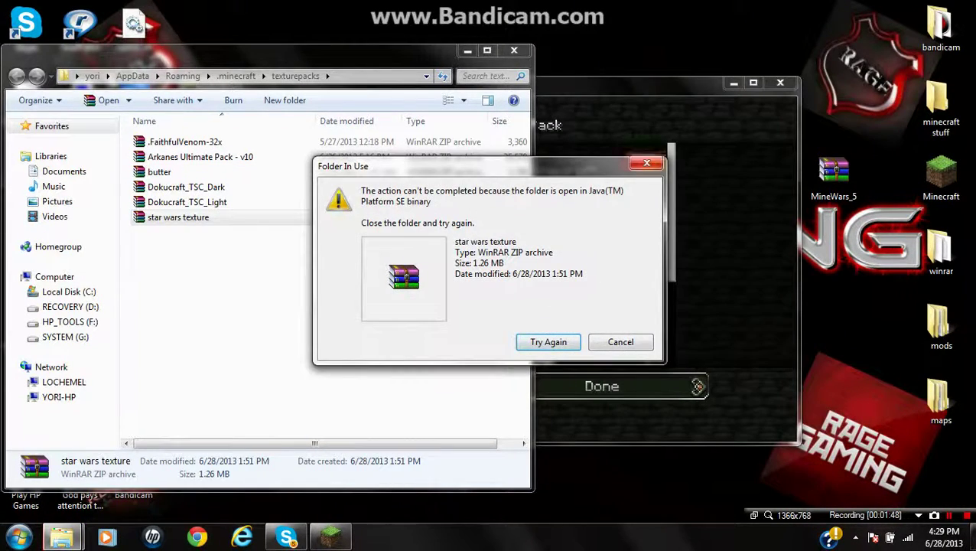
key("Return")
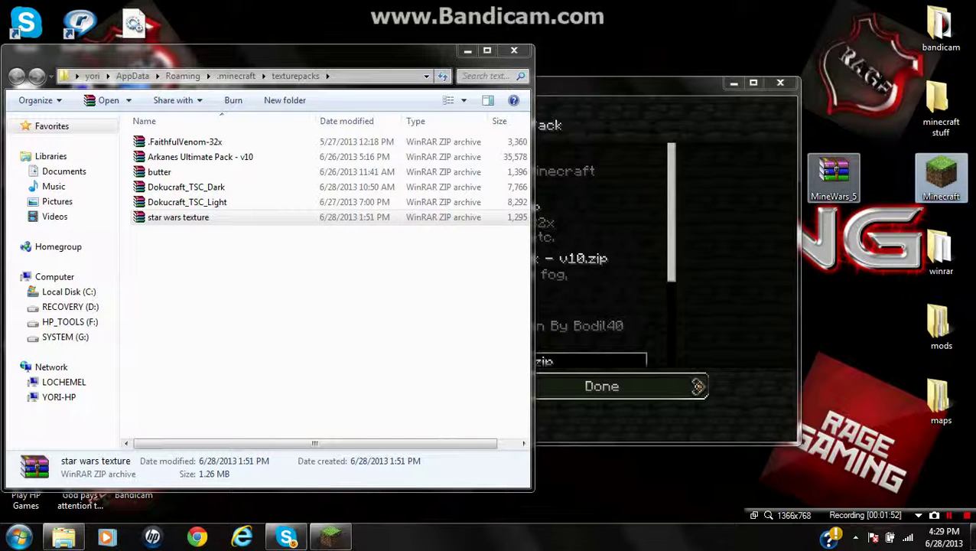
Step: Move the MineWars_5 archive from the desktop into the texturepacks folder and close the folder
left_click(834, 176)
left_click_drag(834, 176, 228, 298)
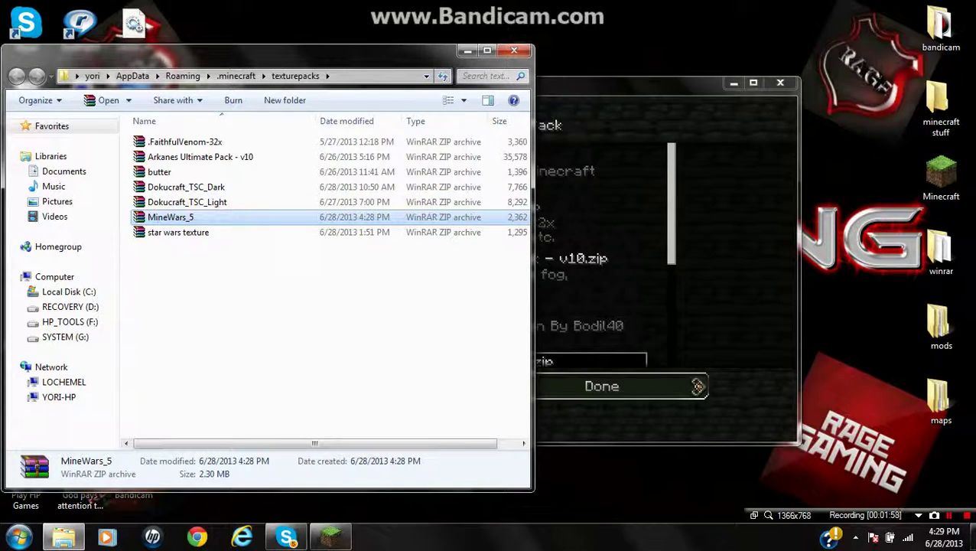
left_click(514, 51)
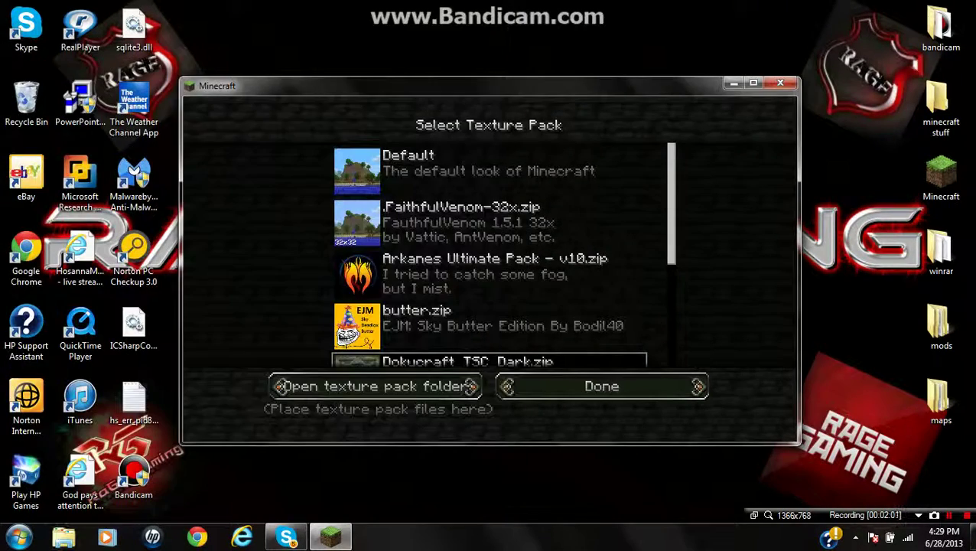
Step: Apply the MineWars_5.zip texture pack in Minecraft, return to the main menu and close the game
left_click_drag(497, 83, 365, 45)
left_click_drag(525, 43, 625, 39)
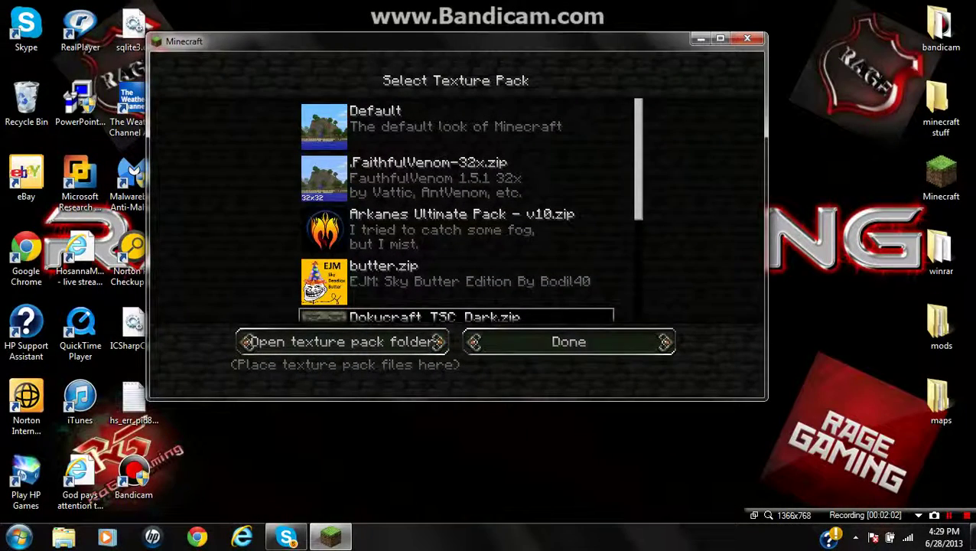
scroll(468, 211, "down", 5)
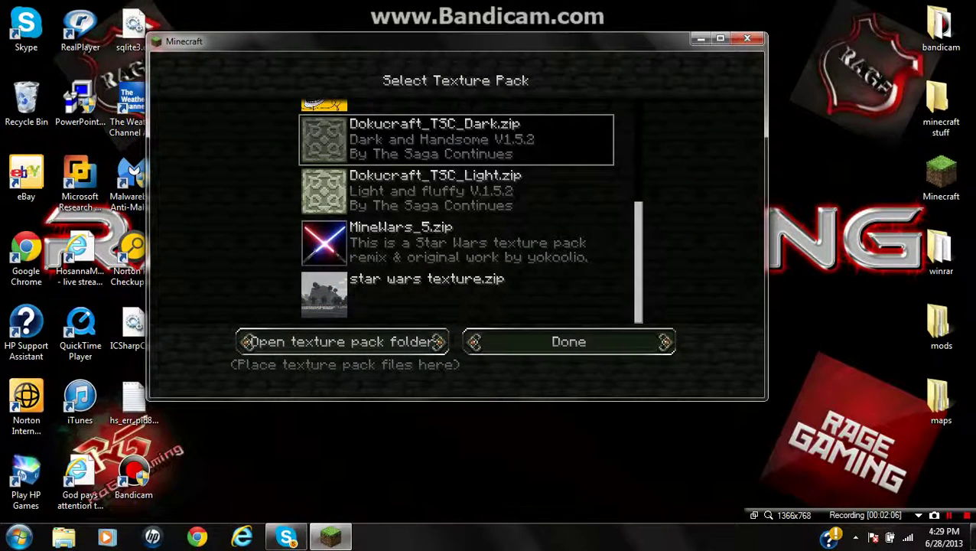
left_click(456, 244)
left_click(569, 342)
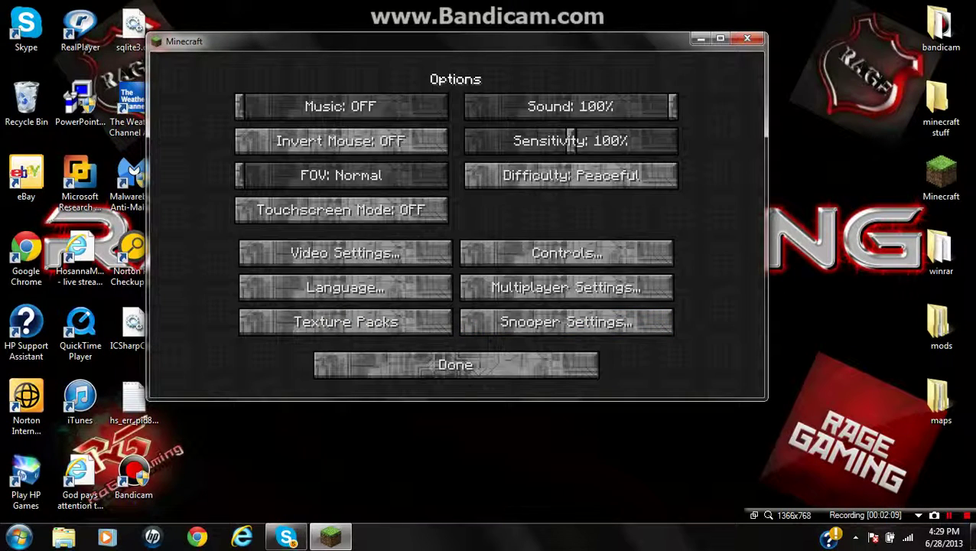
left_click(474, 364)
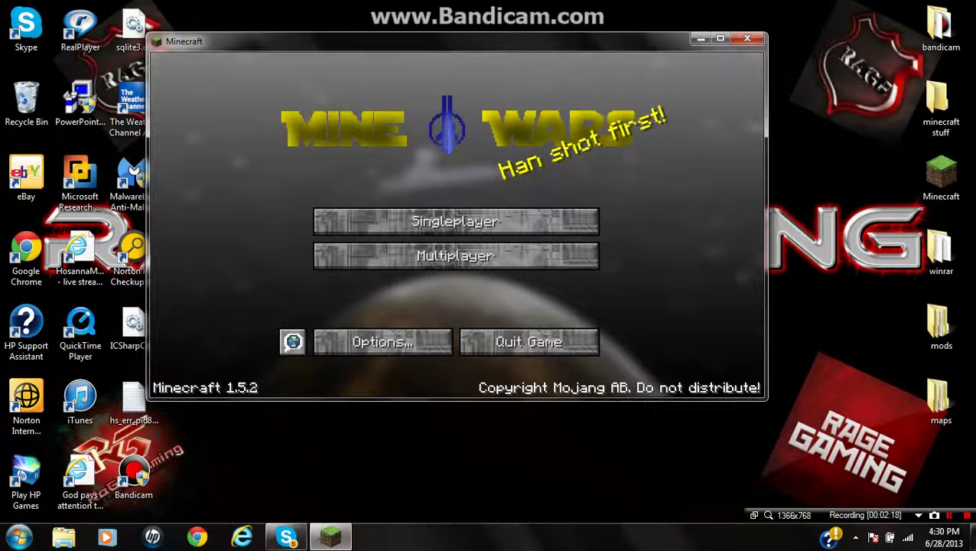
left_click(747, 38)
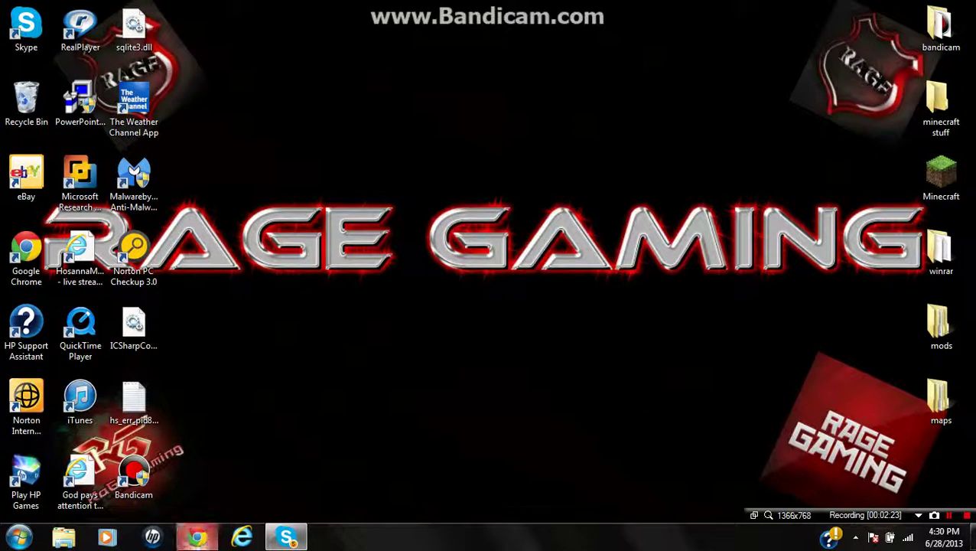
Step: Switch to Google Chrome, search for "minecraftmaps" and open the Adventure Maps page of minecraftmaps.com
left_click(197, 537)
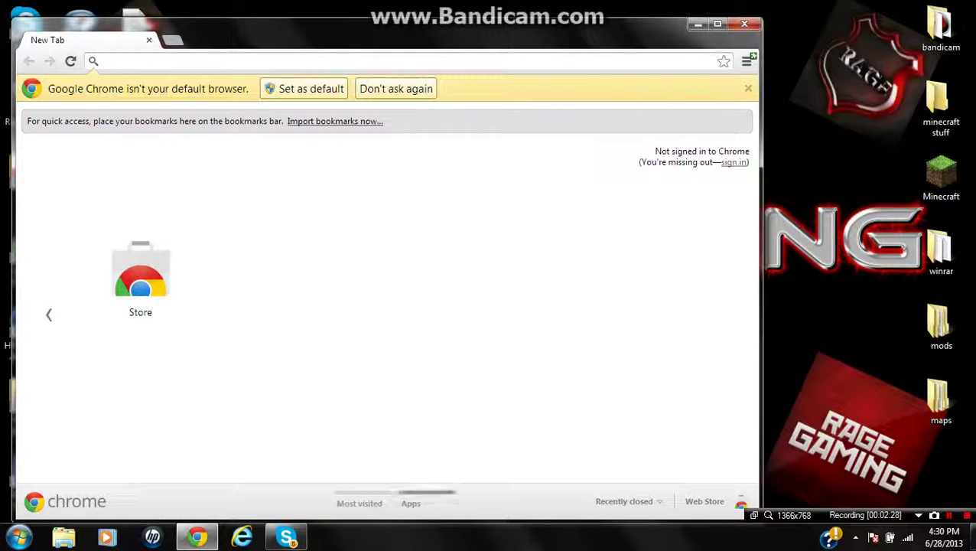
type("minec")
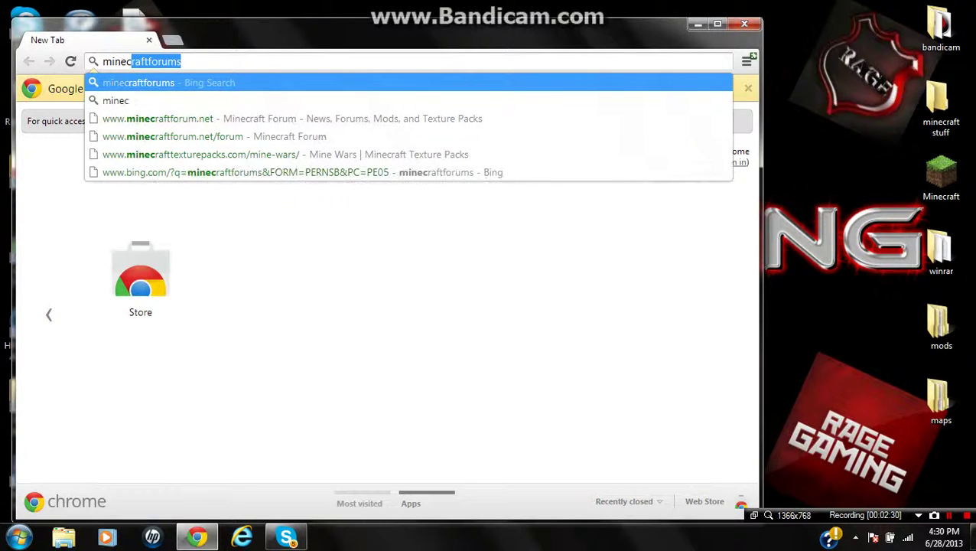
type("raftmaps")
key("Return")
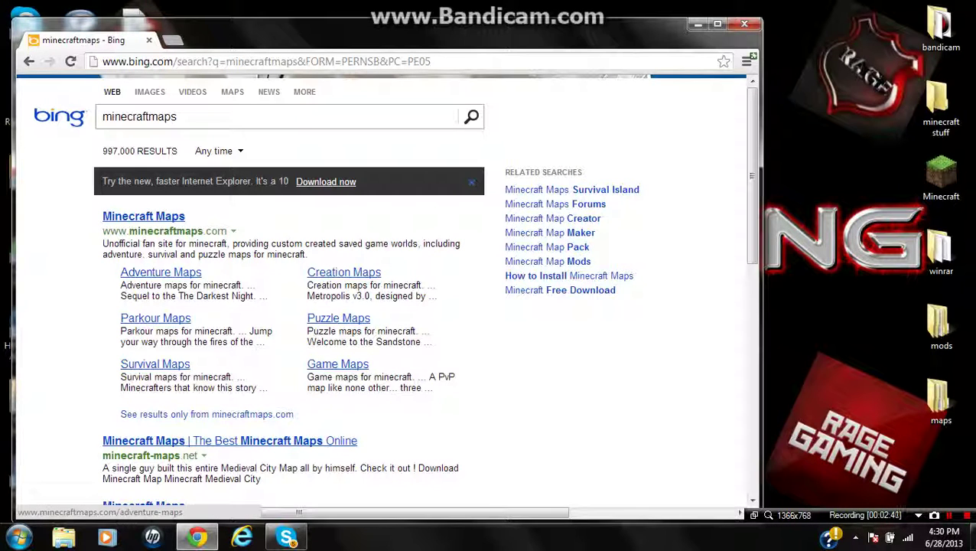
left_click(161, 272)
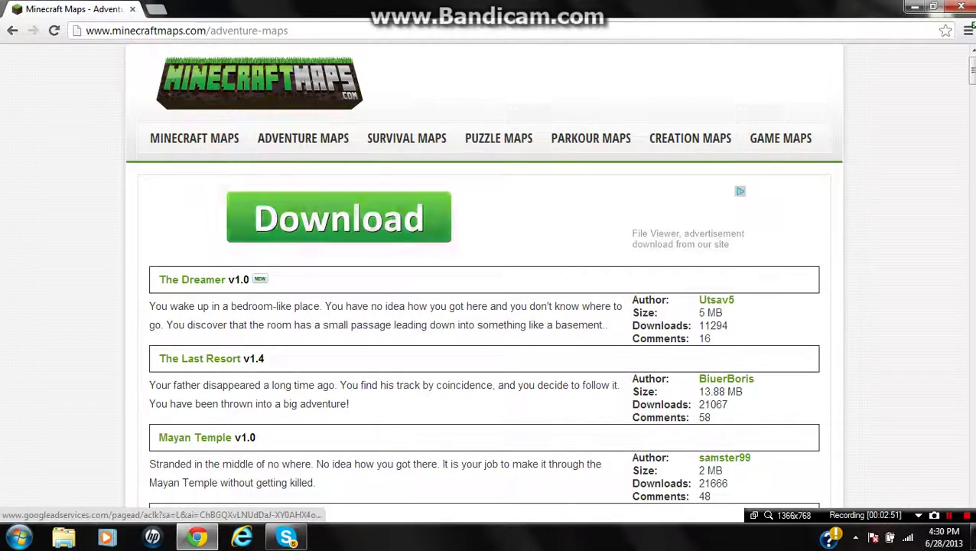
Step: Look through the list of adventure maps on minecraftmaps.com, checking their descriptions, sizes and download figures
scroll(484, 276, "down", 1)
scroll(484, 276, "down", 2)
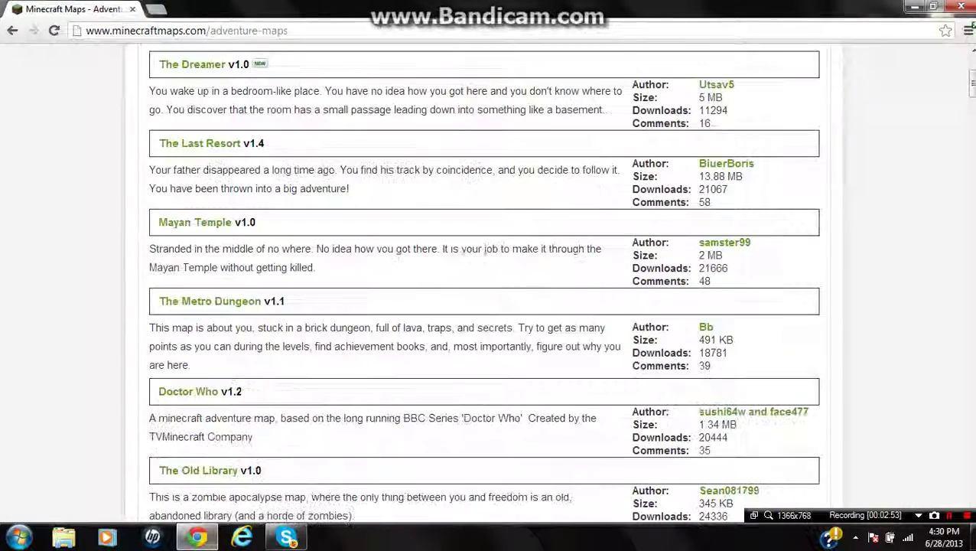
scroll(485, 276, "down", 2)
scroll(484, 275, "down", 6)
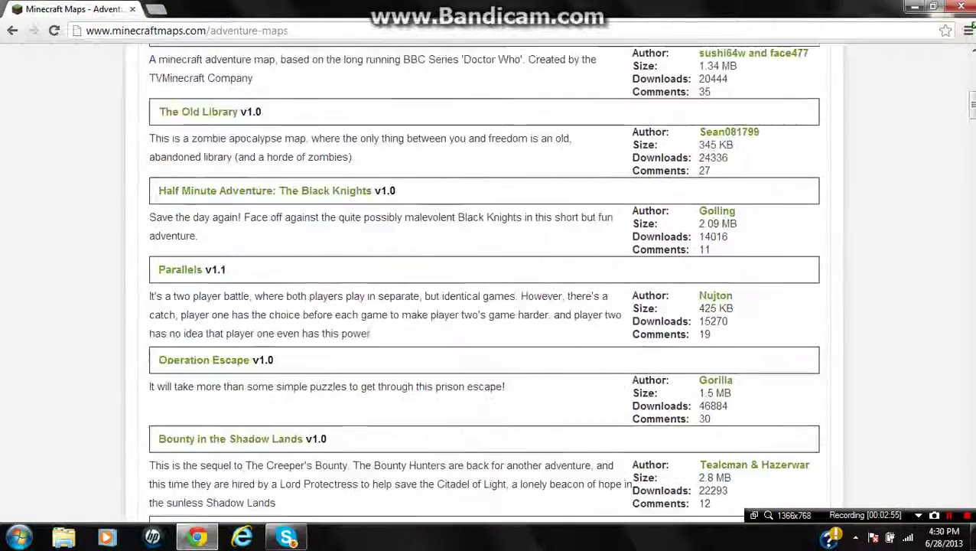
scroll(321, 236, "down", 8)
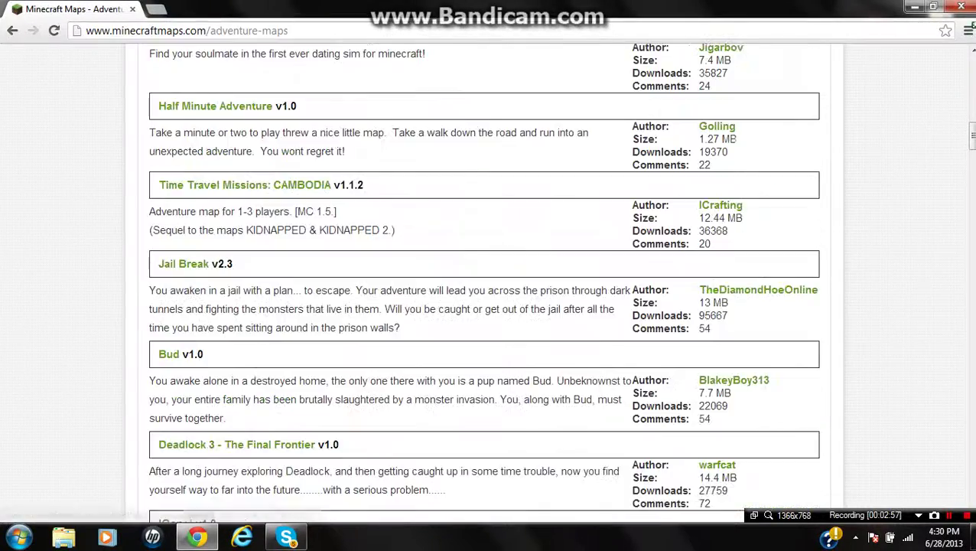
scroll(322, 236, "down", 2)
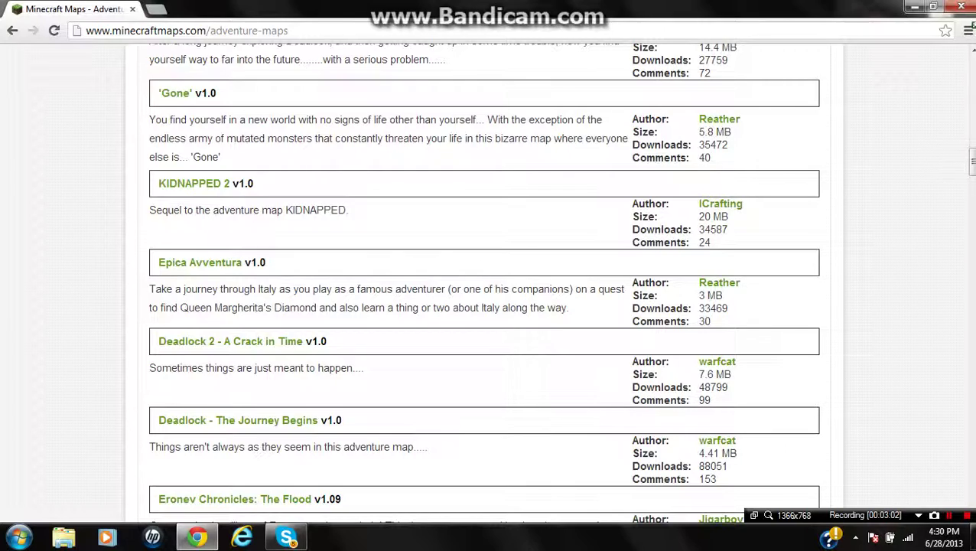
scroll(484, 276, "down", 4)
scroll(484, 275, "up", 10)
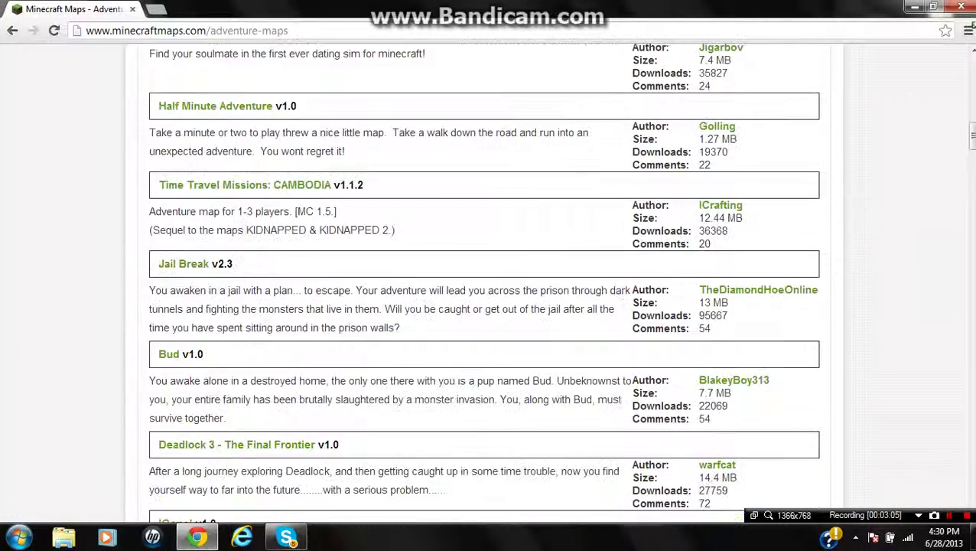
scroll(590, 142, "up", 17)
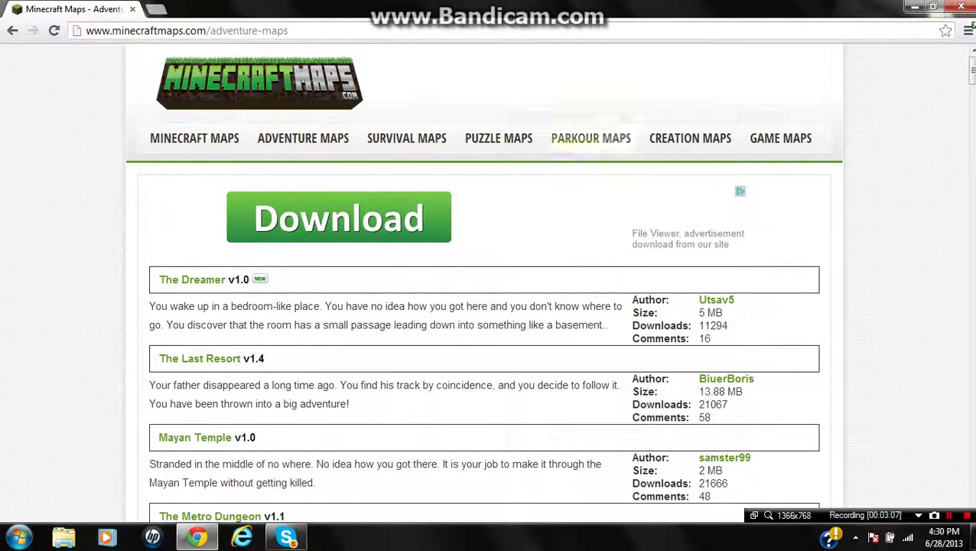
Step: Open the Parkour Maps page of minecraftmaps.com and browse its list down to the Jump Frontier map
left_click(590, 138)
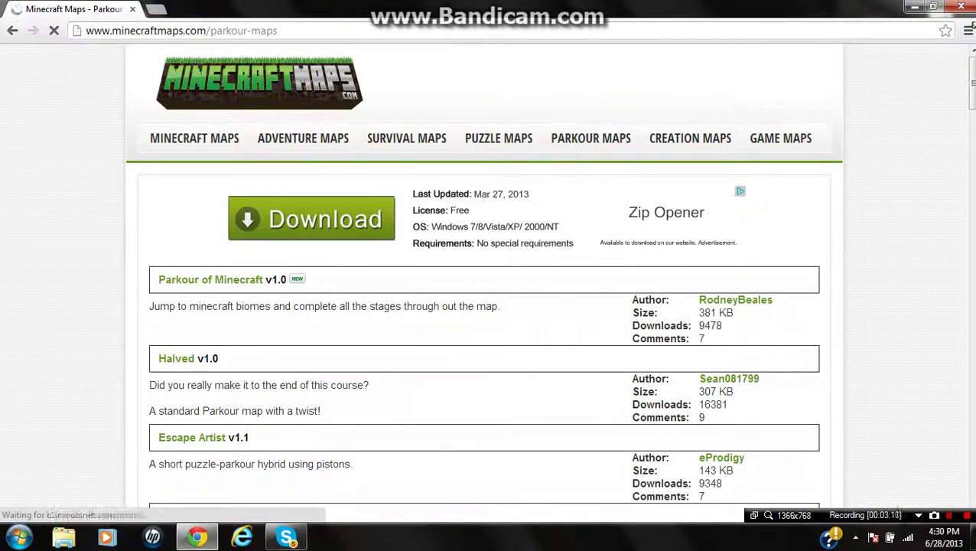
scroll(484, 306, "down", 5)
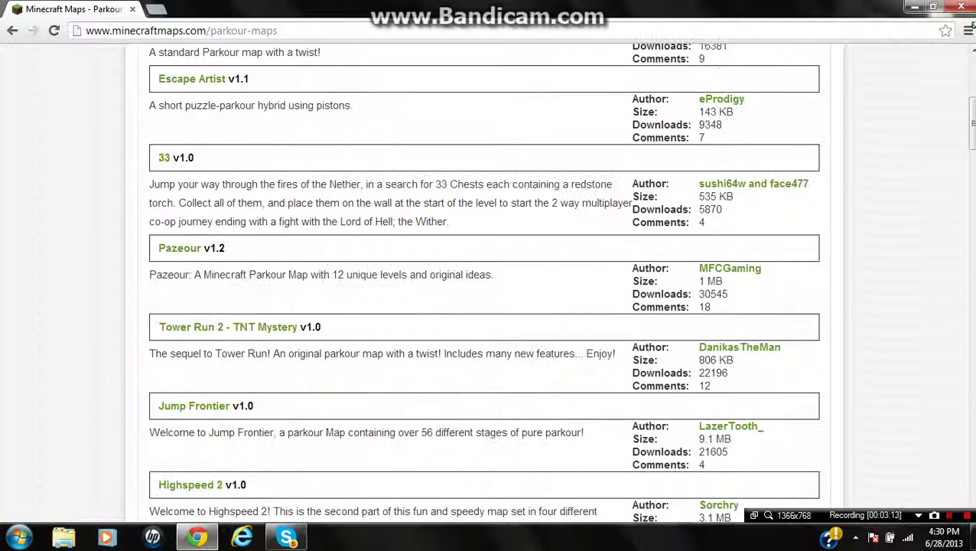
scroll(483, 283, "down", 1)
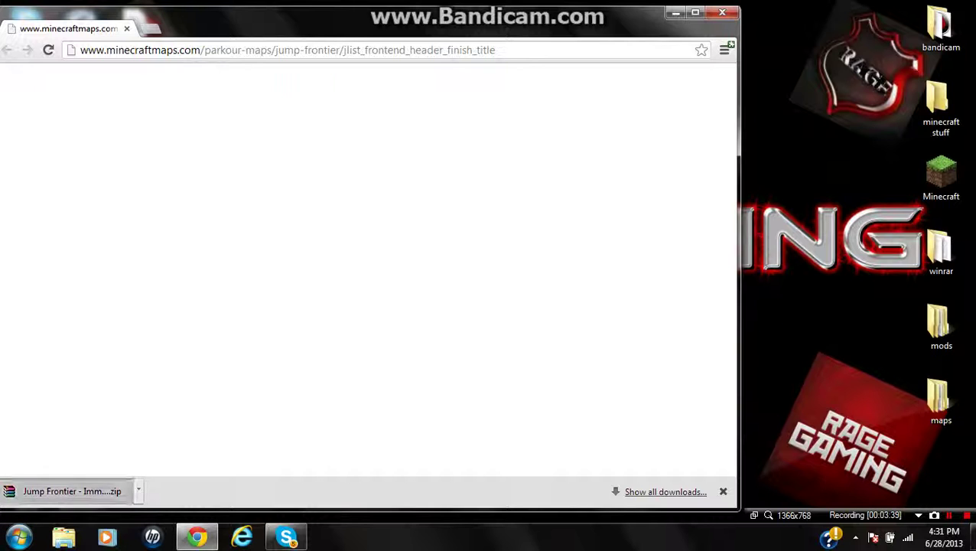
Step: Move the downloaded Jump Frontier zip archive onto the desktop and close the browser
left_click_drag(72, 490, 888, 123)
left_click(721, 13)
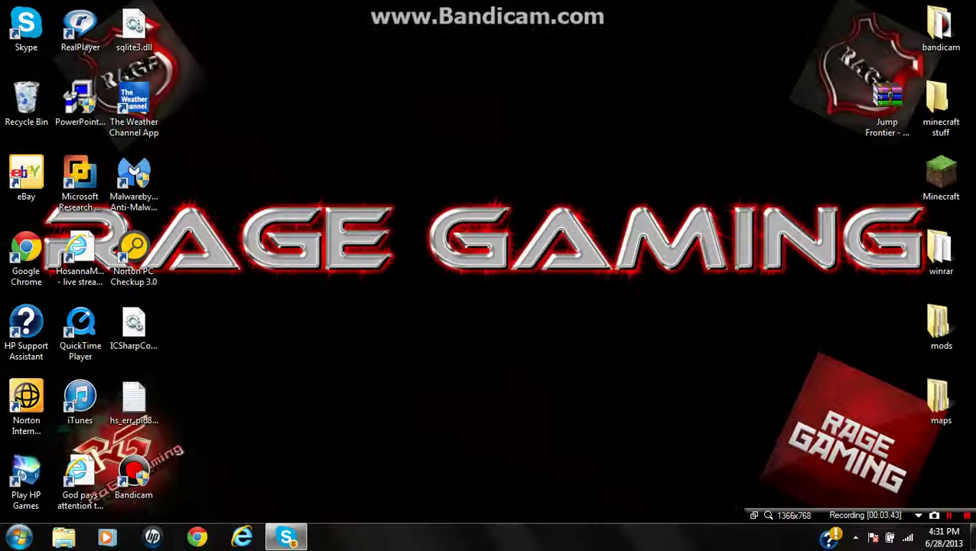
Step: Open the %appdata% location and go into the saves folder inside .minecraft
key("super")
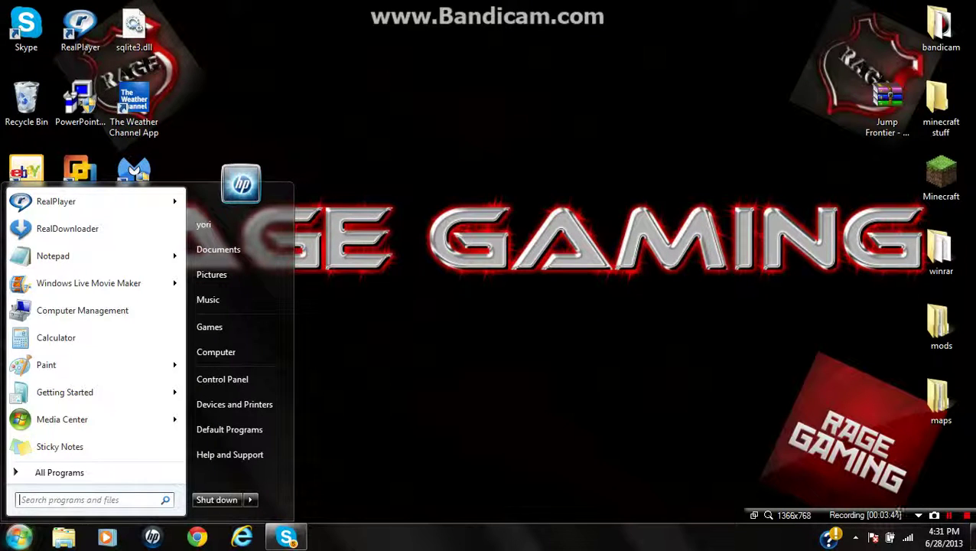
type("%appdata%")
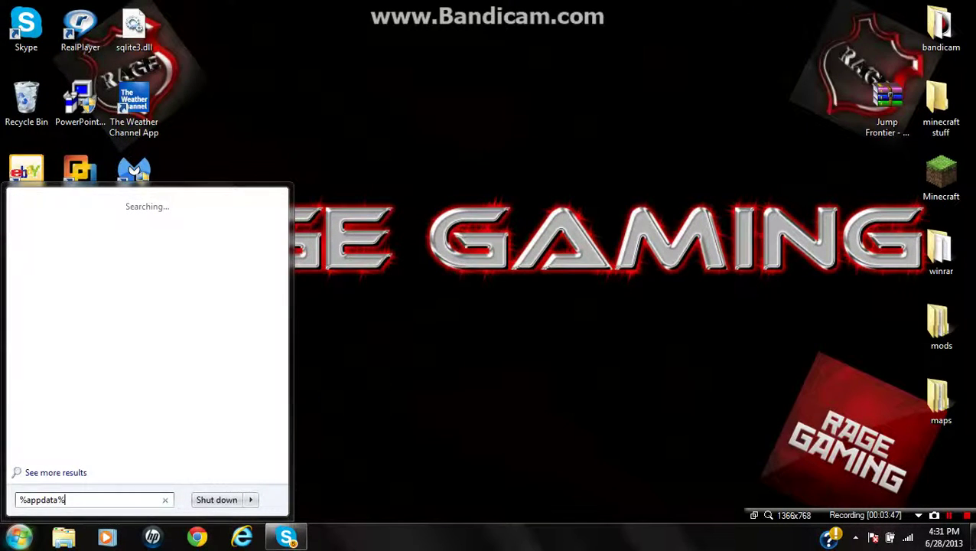
key("Return")
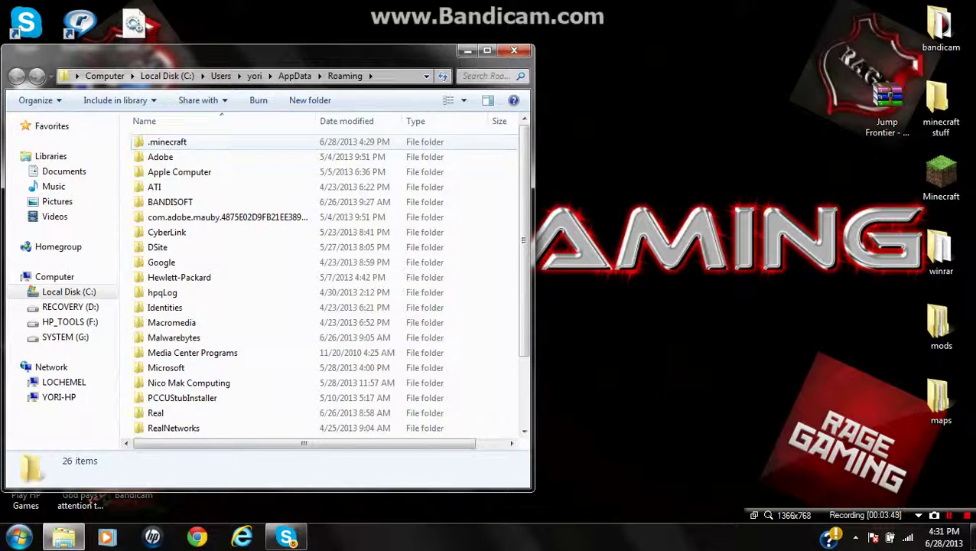
key("Return")
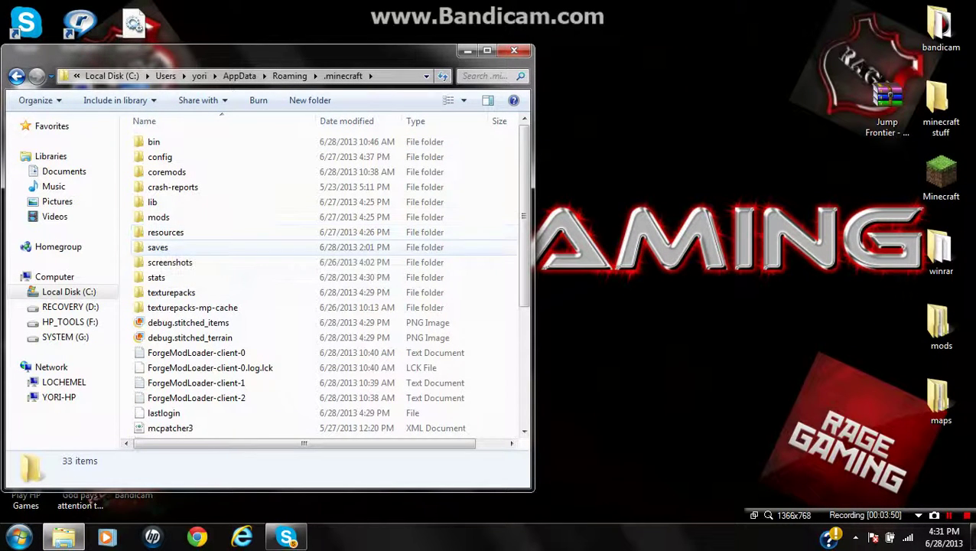
left_click(157, 247)
key("Return")
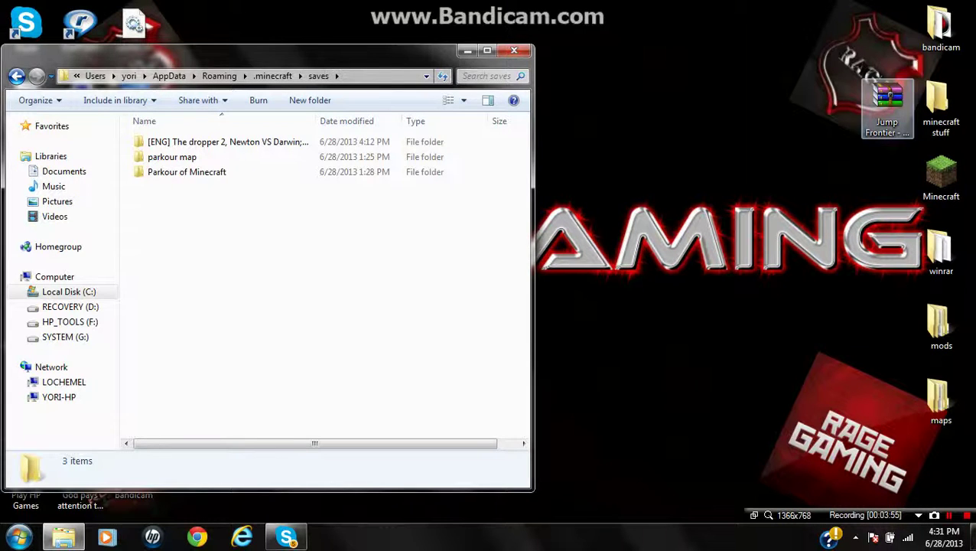
Step: Open the Jump Frontier archive in WinRAR, copy its map folder into the saves folder and close the saves window
left_click_drag(887, 98, 780, 177)
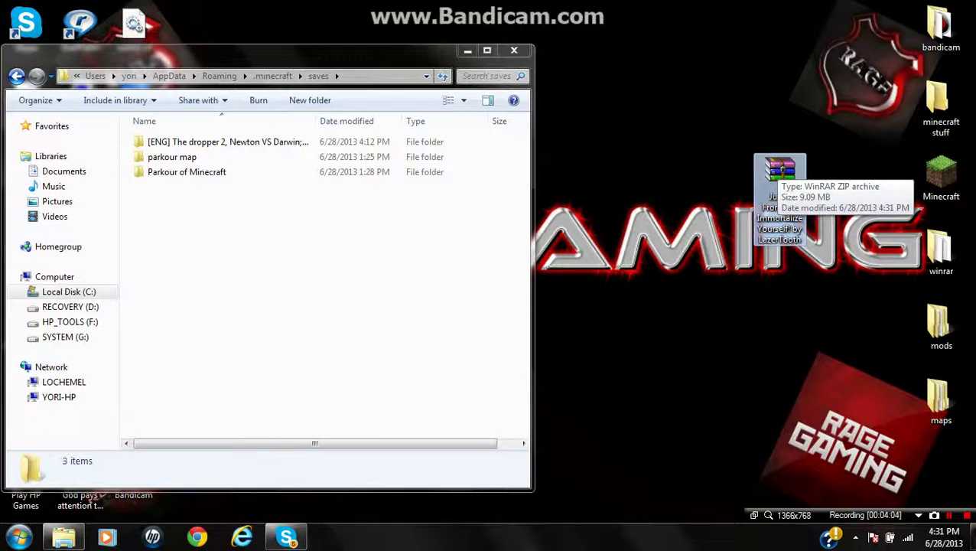
double_click(779, 169)
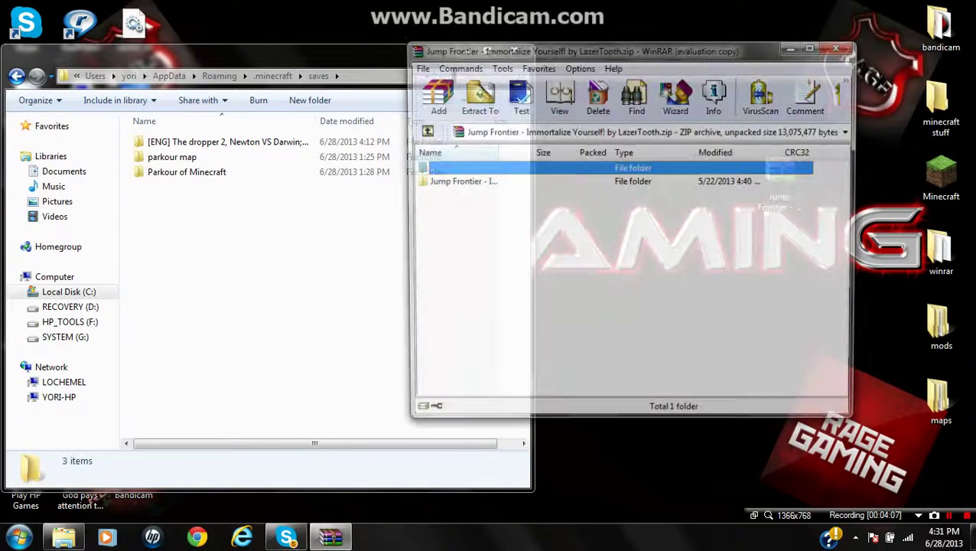
left_click_drag(734, 49, 799, 50)
left_click(528, 188)
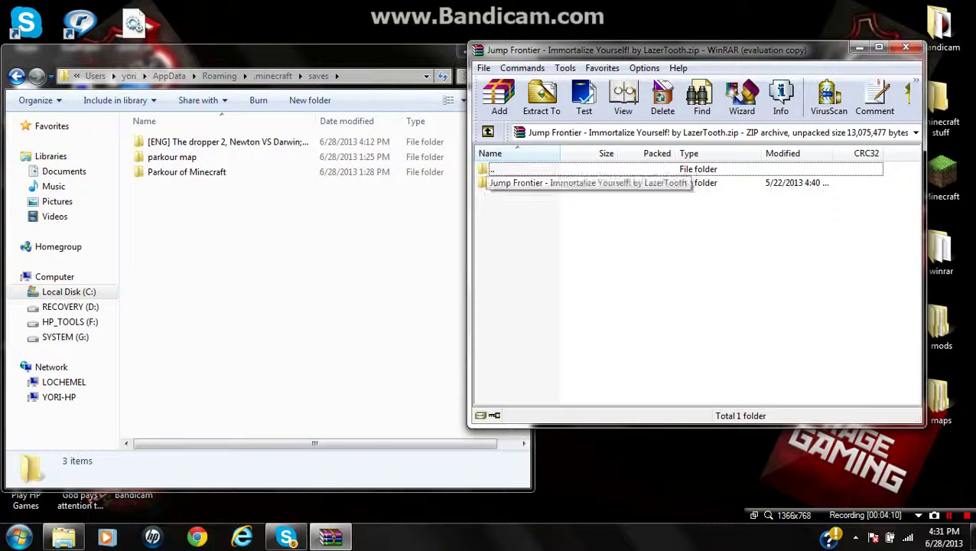
left_click(524, 182)
left_click_drag(525, 183, 260, 260)
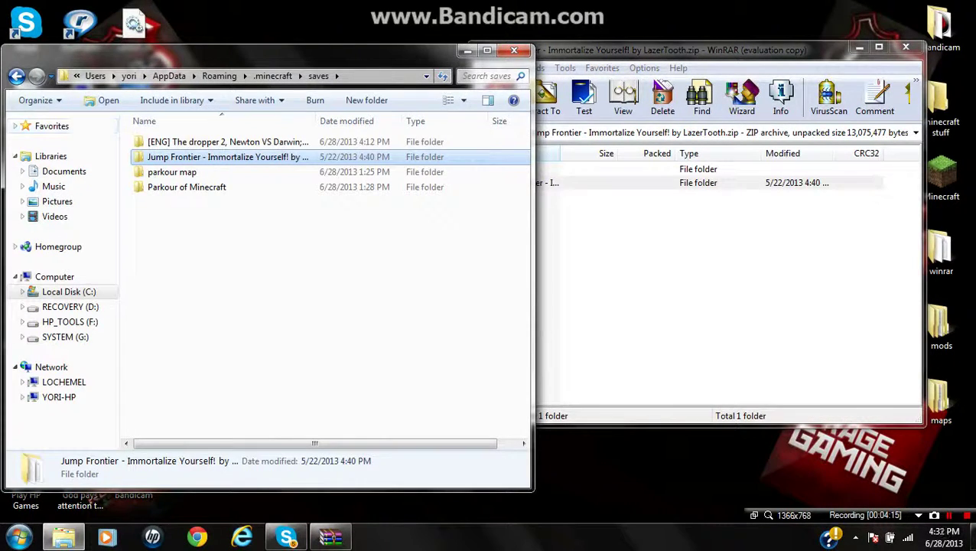
left_click(514, 50)
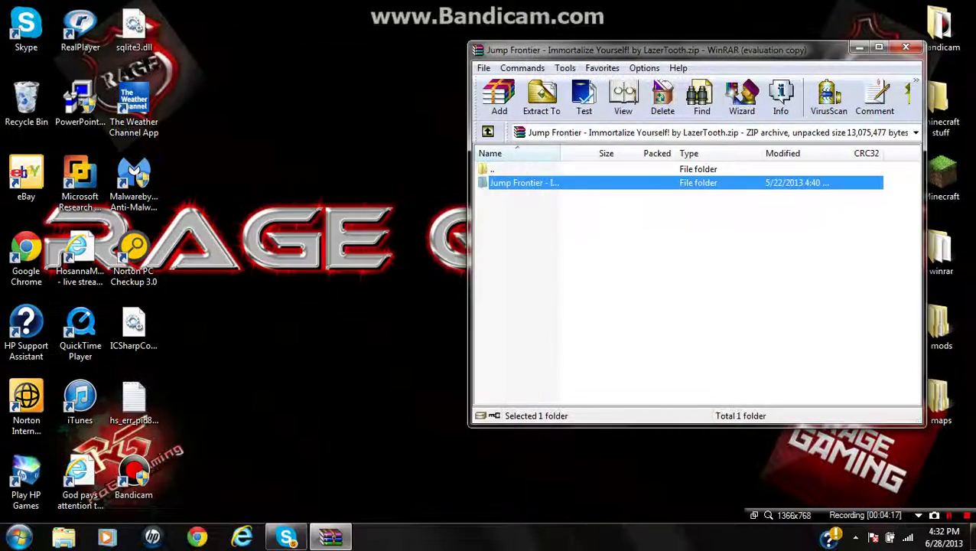
Step: Close WinRAR and move the Jump Frontier archive from the desktop into the maps folder
left_click_drag(535, 50, 372, 45)
left_click(743, 42)
left_click_drag(779, 178, 941, 401)
Step: Launch Minecraft from the desktop, allow it to run, log in with the saved account and maximize the game window
double_click(941, 178)
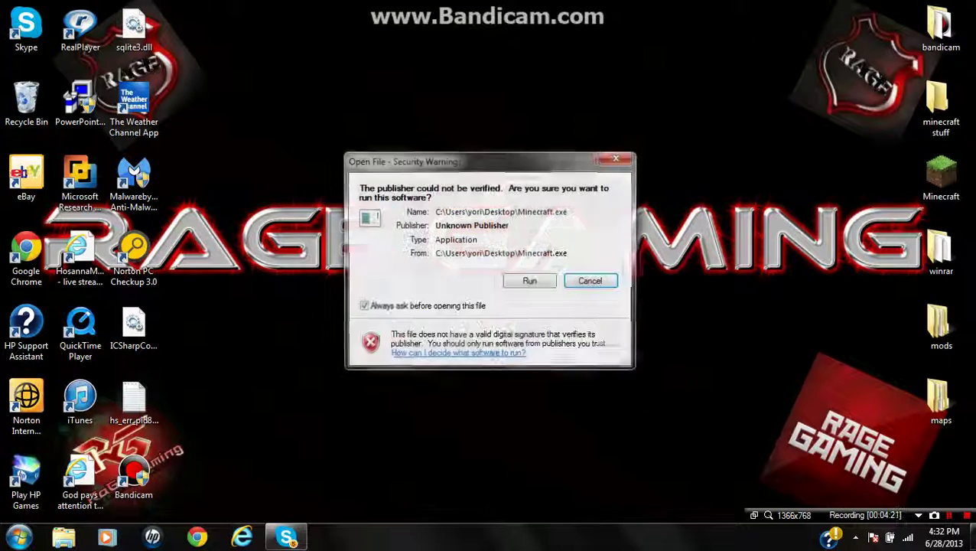
left_click(530, 281)
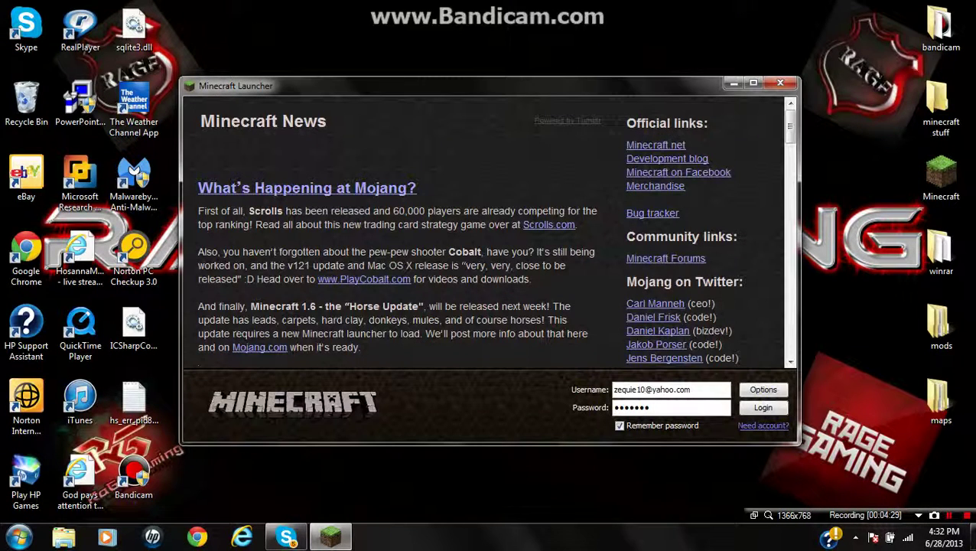
left_click(763, 408)
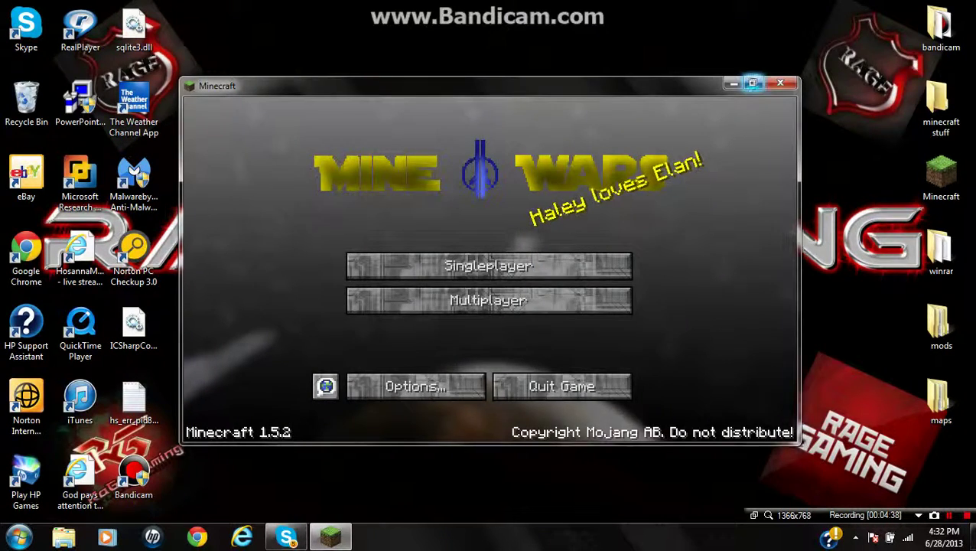
left_click(754, 83)
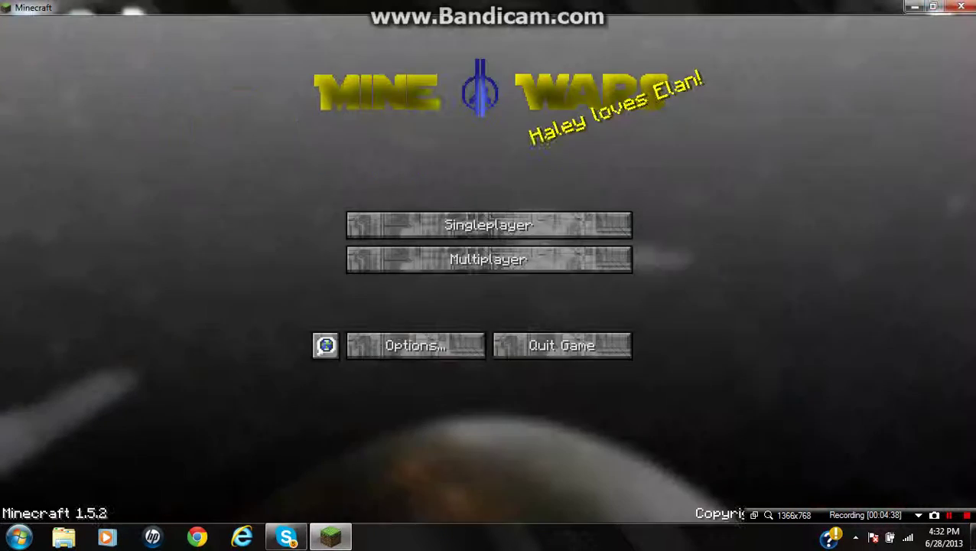
Step: Load the Jump Frontier world in singleplayer mode
left_click(488, 225)
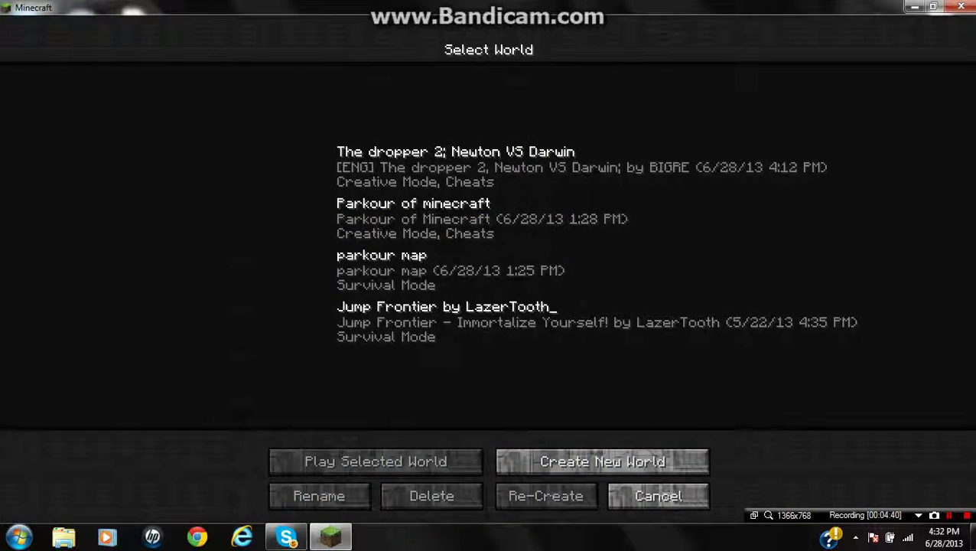
left_click(488, 322)
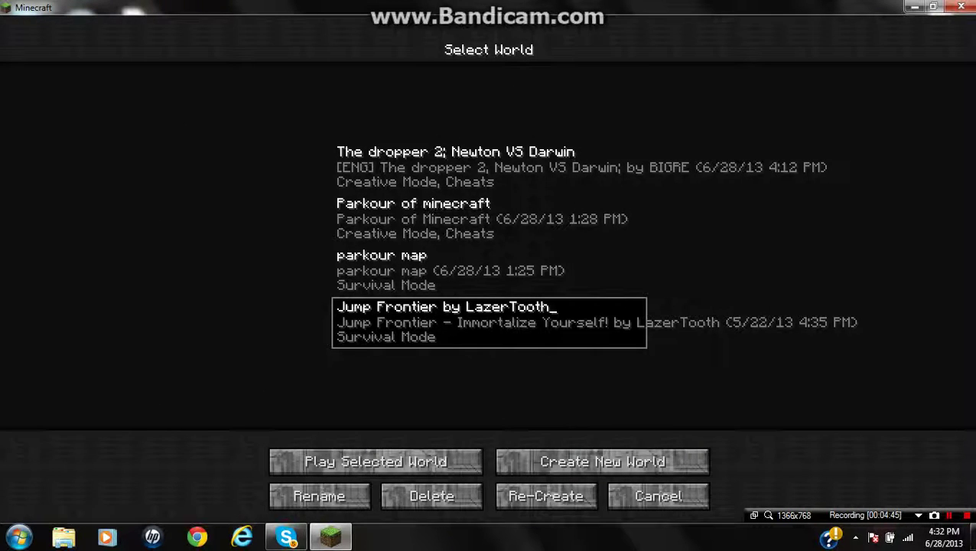
left_click(375, 461)
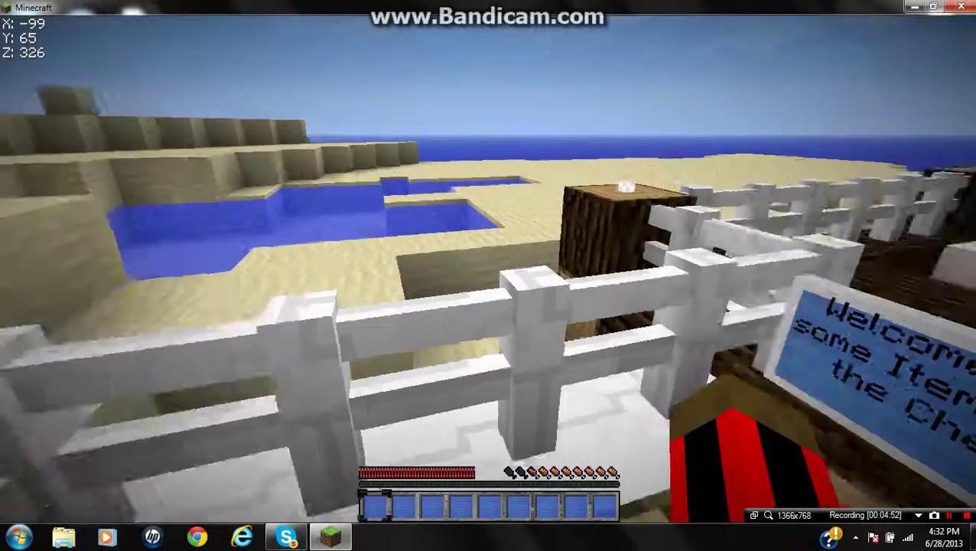
Step: Walk around the Jump Frontier starting area and look at the welcome signs and the chest
key("space")
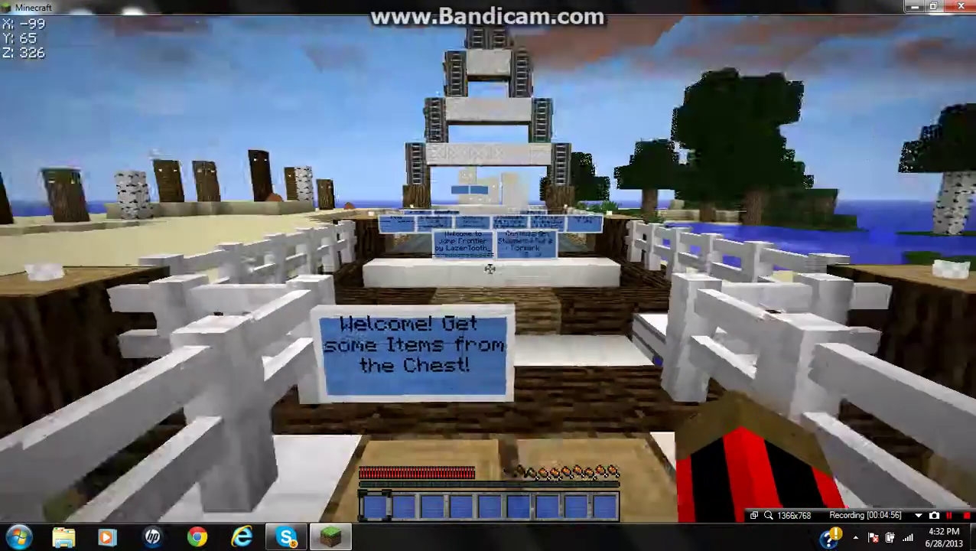
key("w")
key("space")
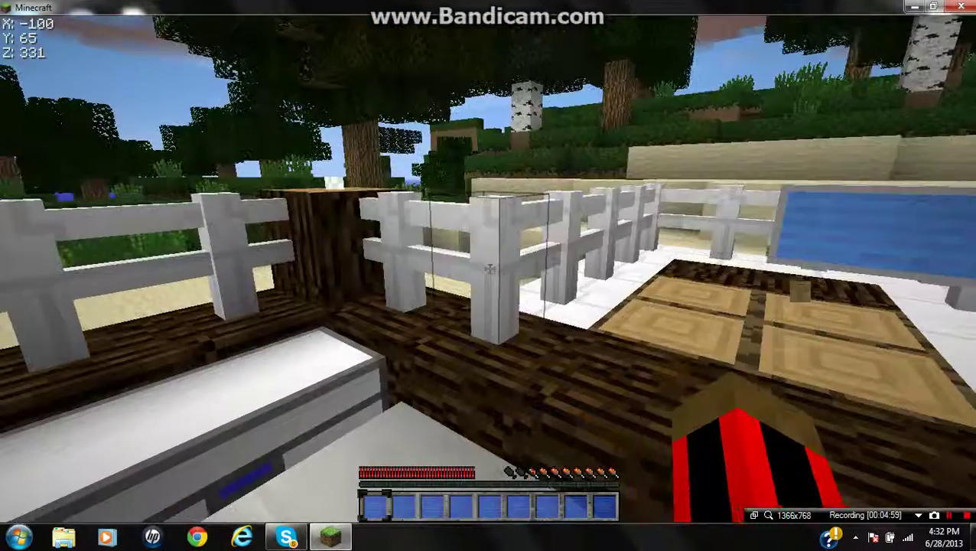
key("w")
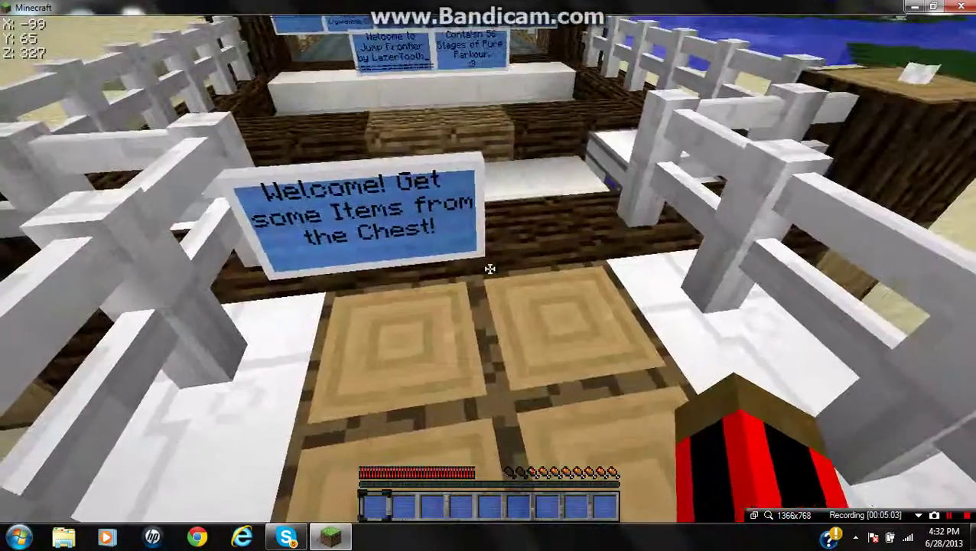
Step: Pause the Jump Frontier game, shrink the game window and close Minecraft
key("Escape")
key("F11")
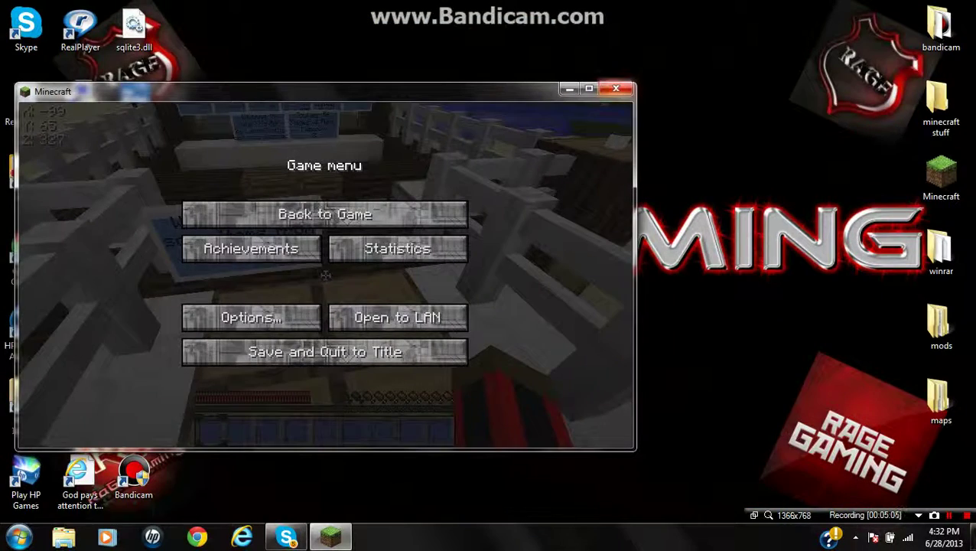
left_click(615, 88)
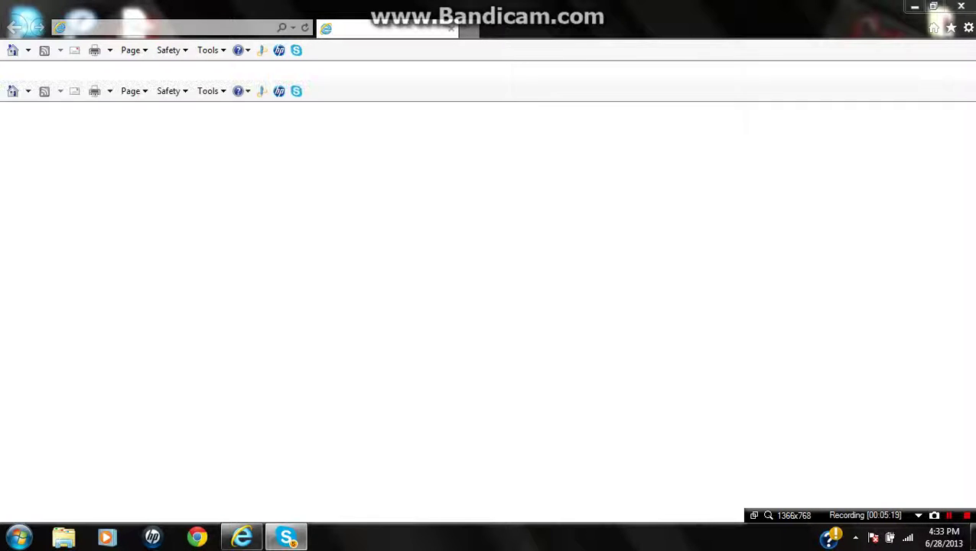
Step: Close the blank Internet Explorer window, then open Google Chrome and maximize it
left_click(960, 6)
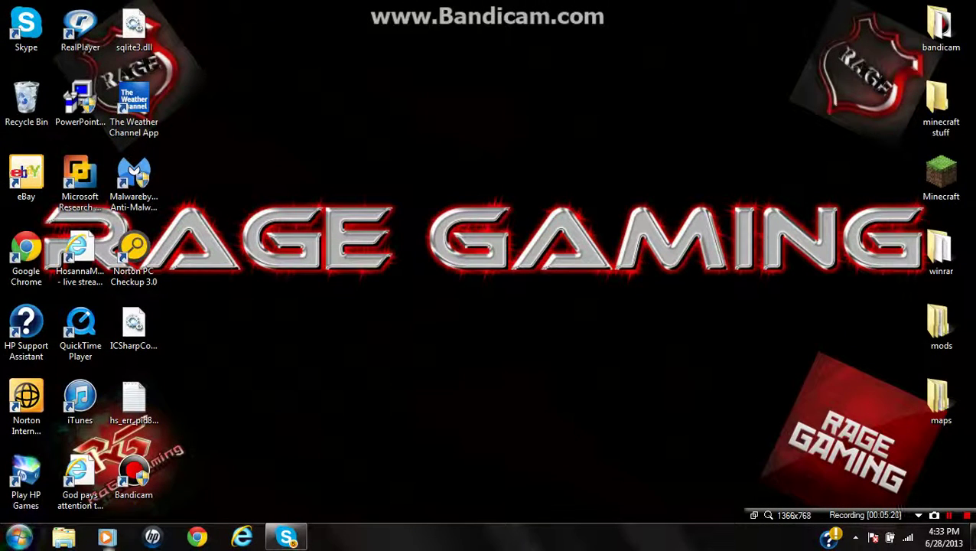
left_click(198, 537)
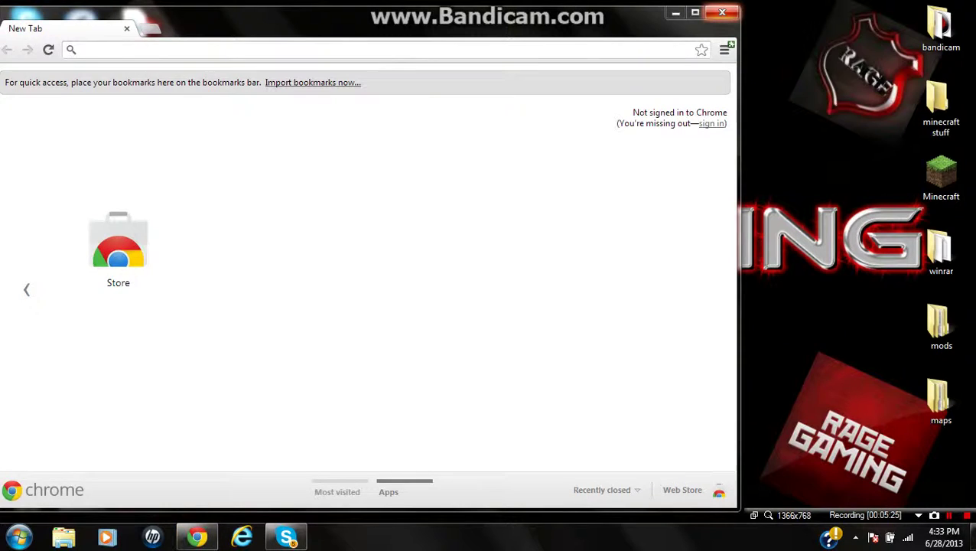
left_click(695, 12)
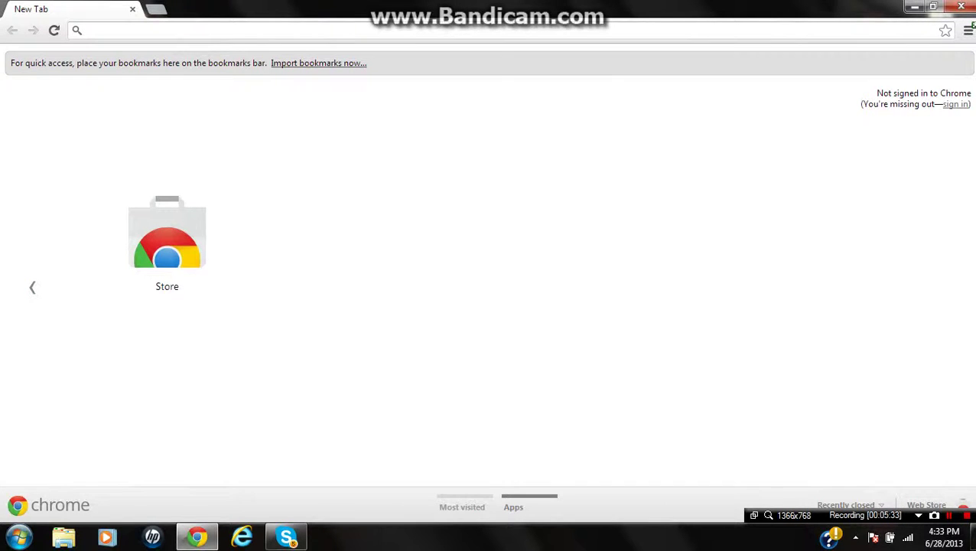
Step: Search the web for "better sprinting 1.5.2" and open the Minecraft Forums topic for the Better Sprinting mod
type("better sprint")
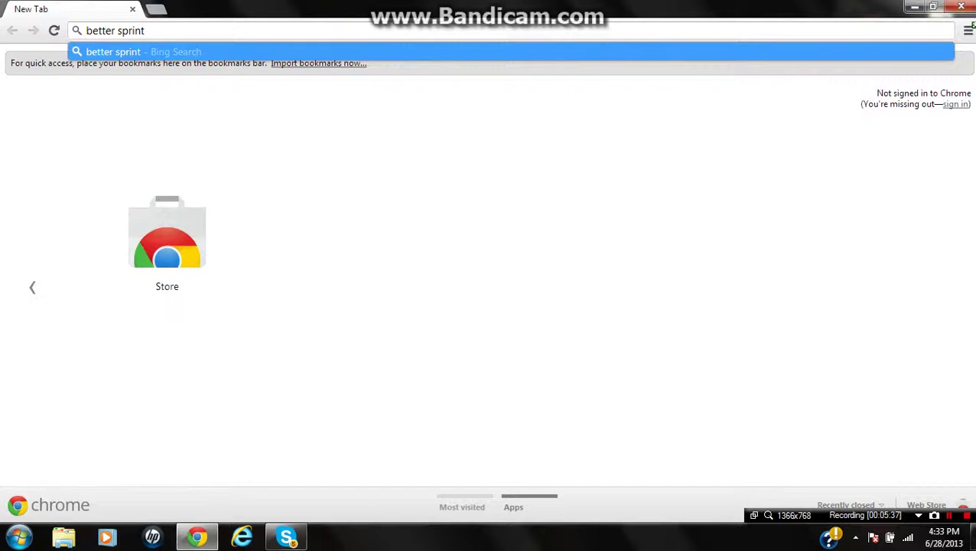
type("ing 1.5.2")
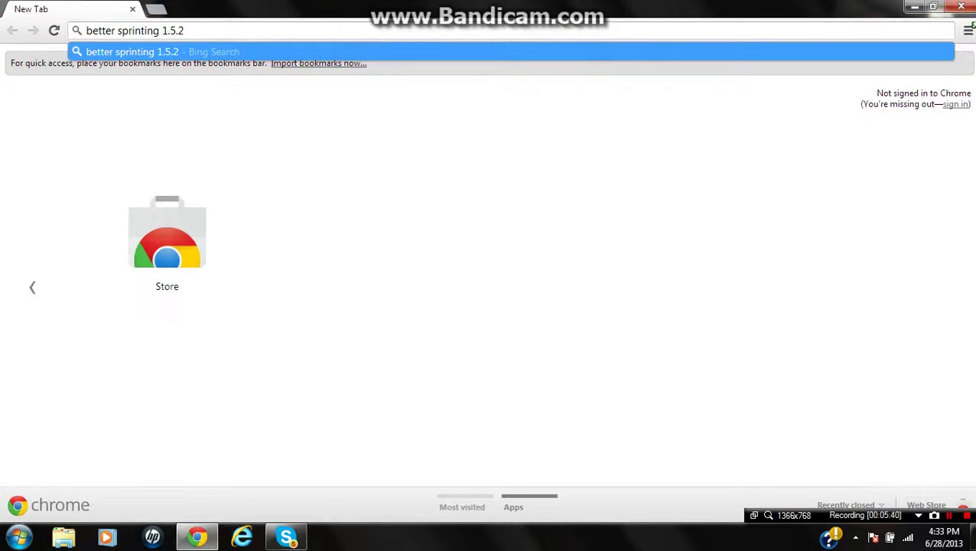
key("Return")
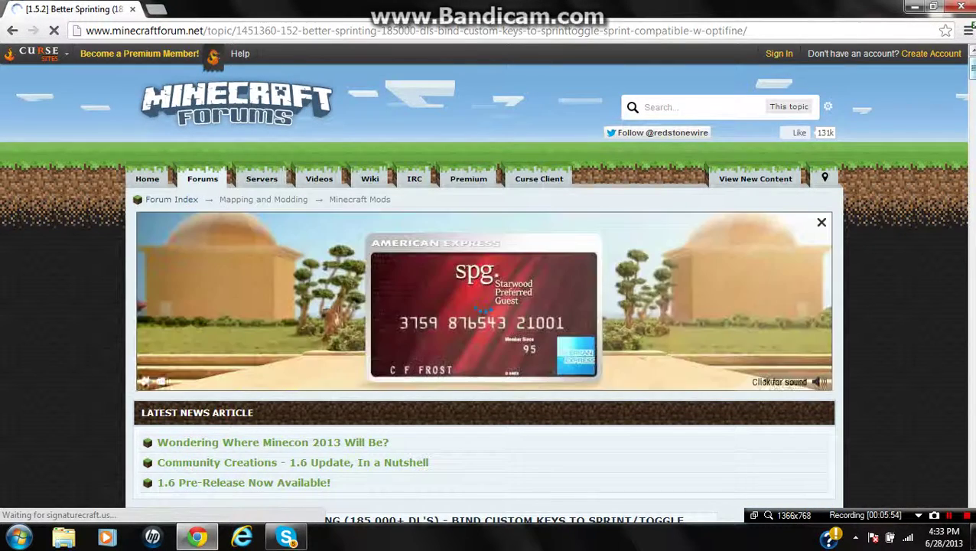
Step: Follow the adfly download link for 1.5.2 SSP (v9) and skip the ad to reach the MediaFire page
scroll(483, 306, "down", 12)
scroll(483, 306, "down", 8)
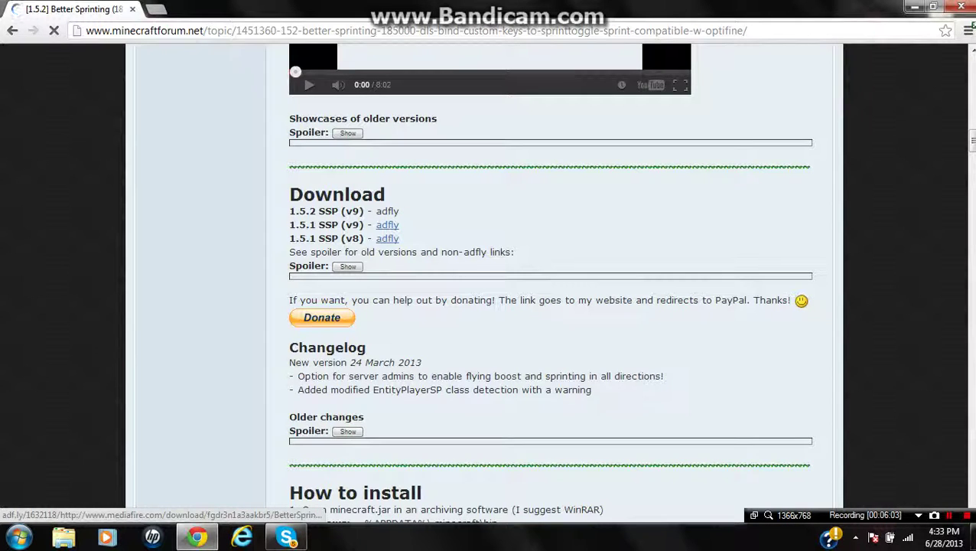
left_click(387, 211)
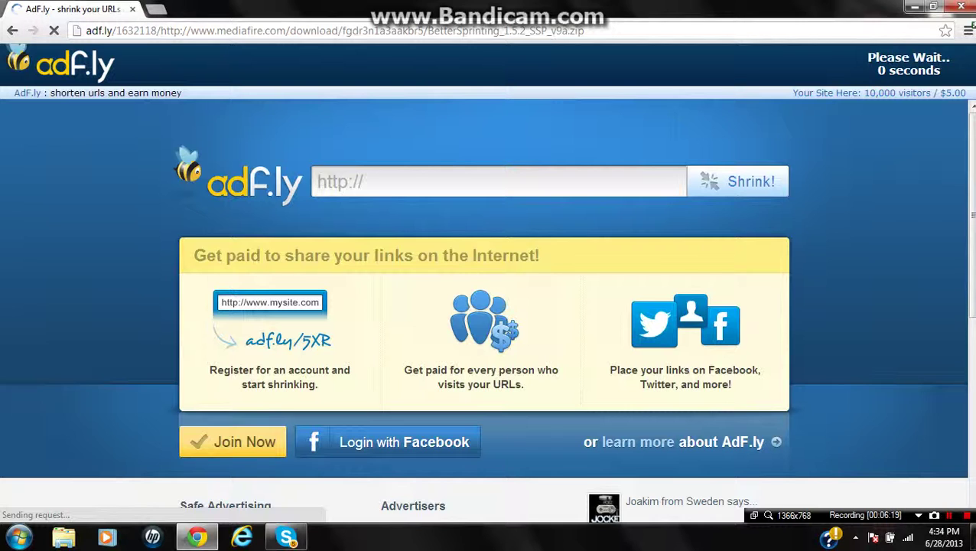
left_click(912, 65)
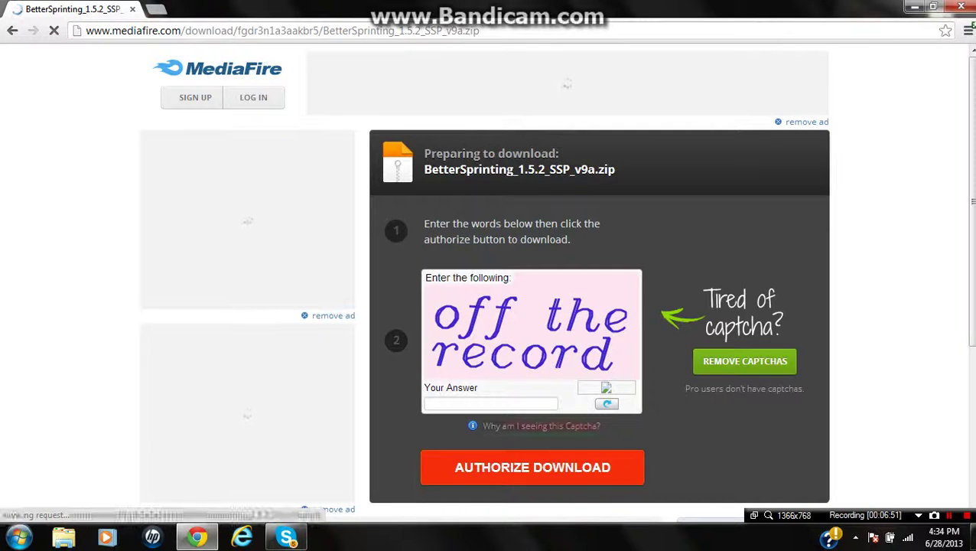
Step: Answer the captcha and authorize the download of BetterSprinting_1.5.2_SSP_v9a.zip, then leave the browser for the desktop
left_click(490, 403)
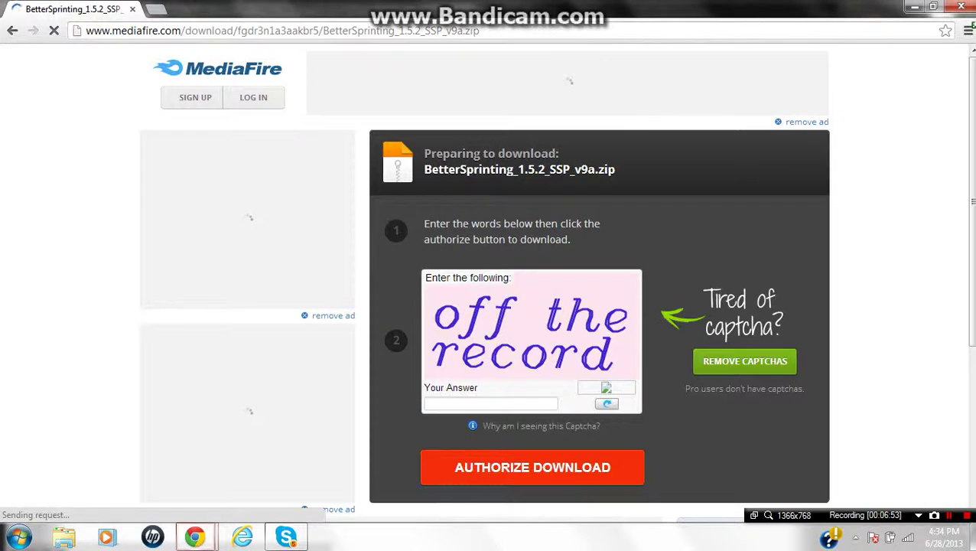
type("off the record")
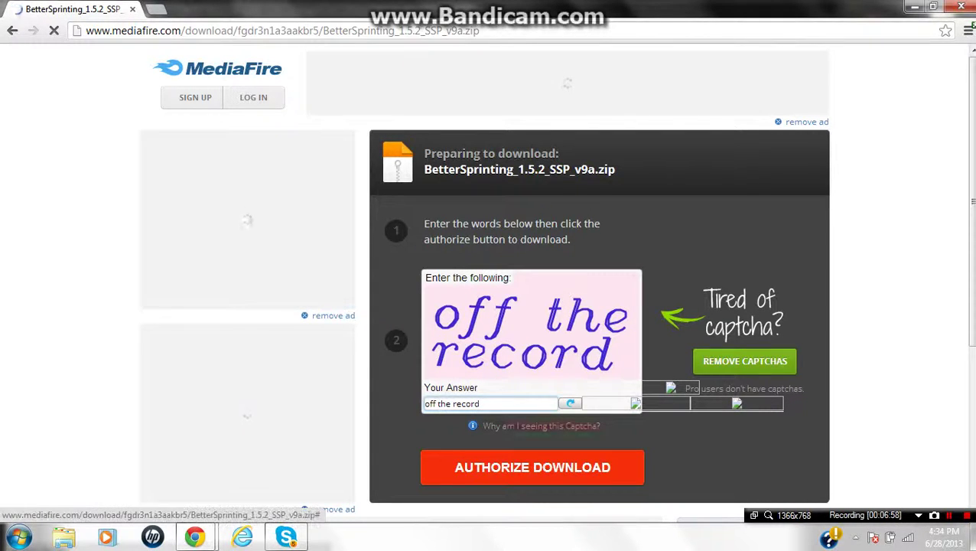
left_click(533, 467)
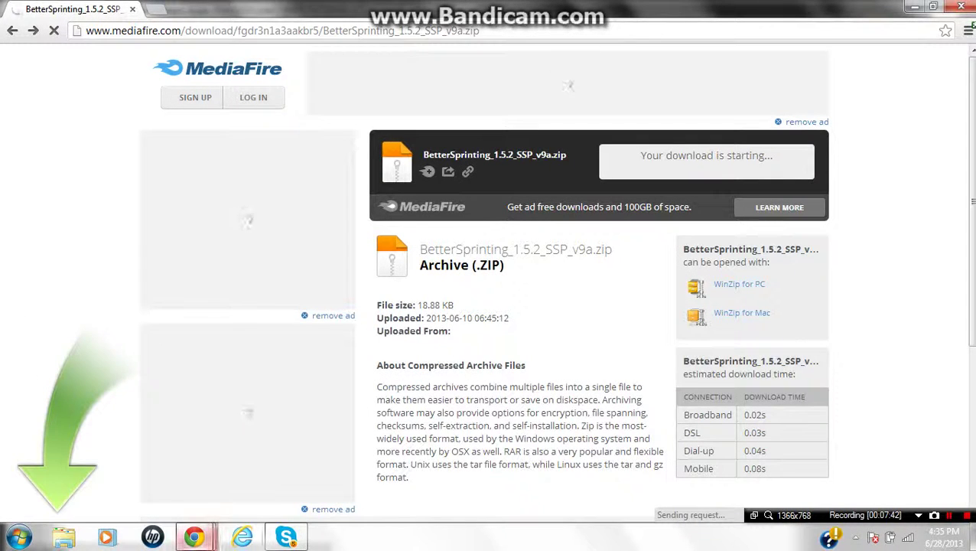
mouse_move(195, 536)
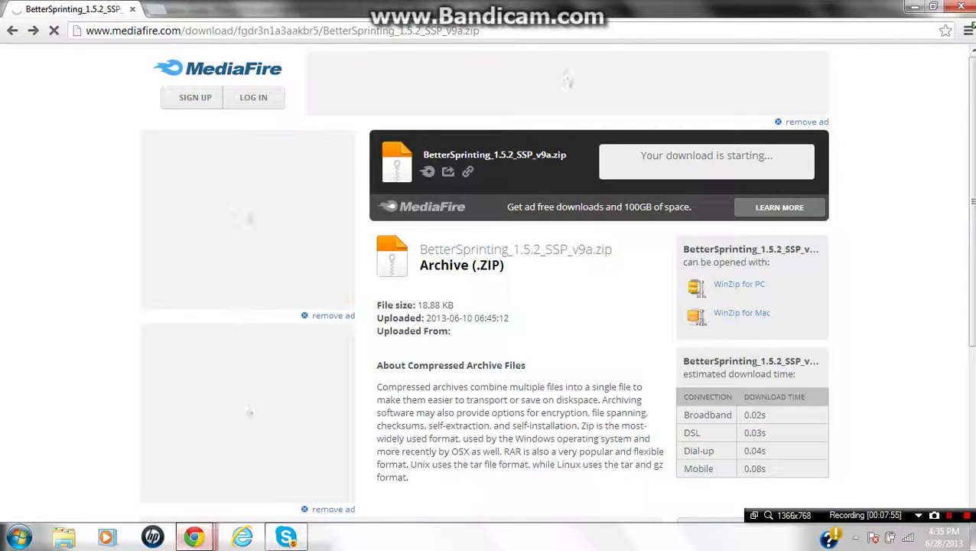
left_click(159, 416)
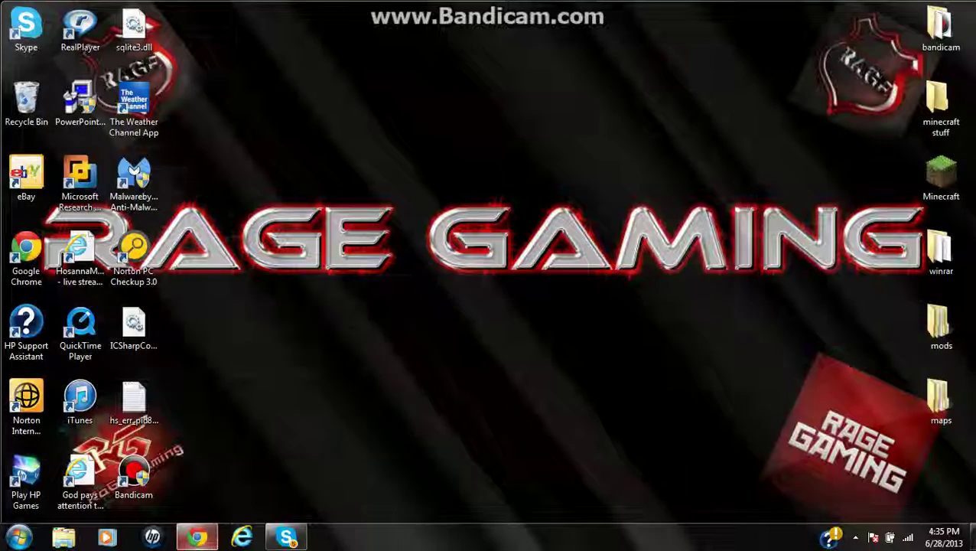
left_click(19, 536)
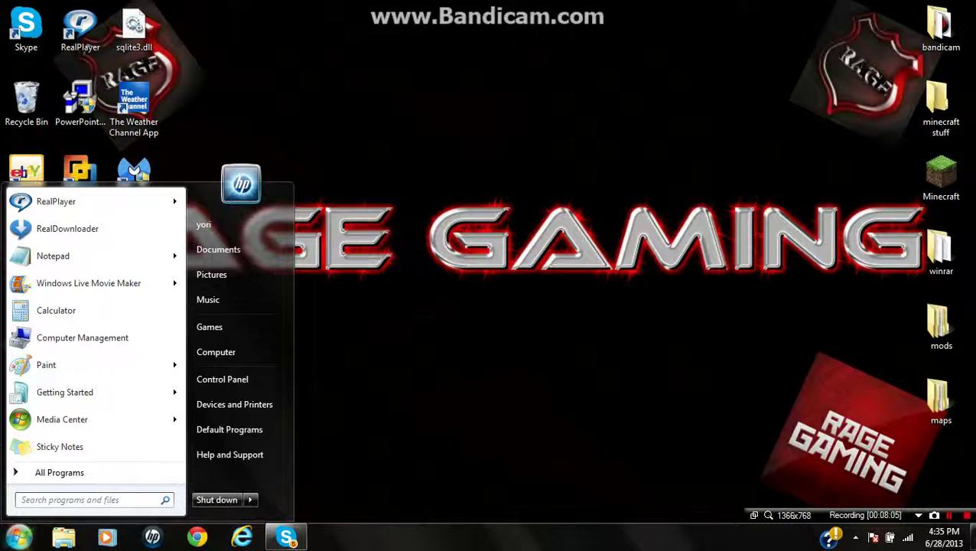
type("run")
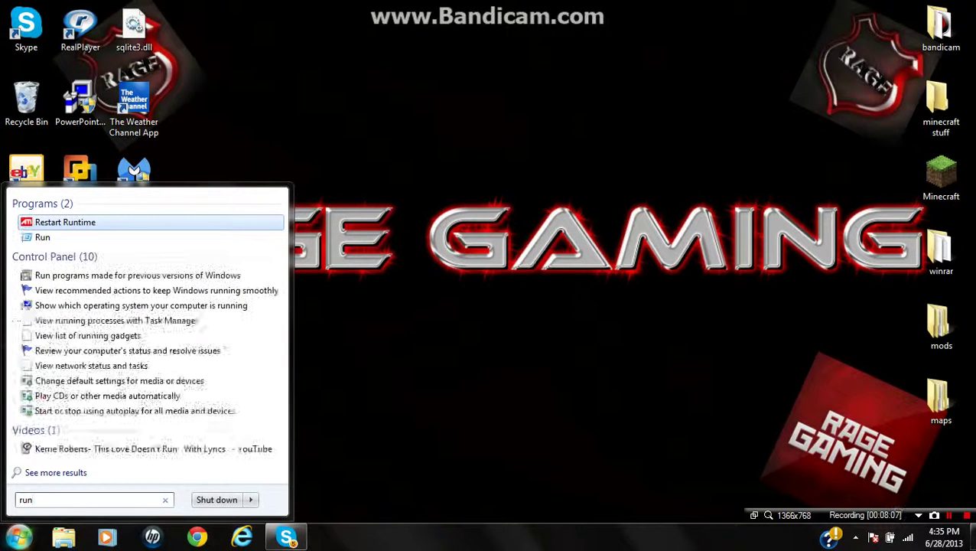
key("Escape")
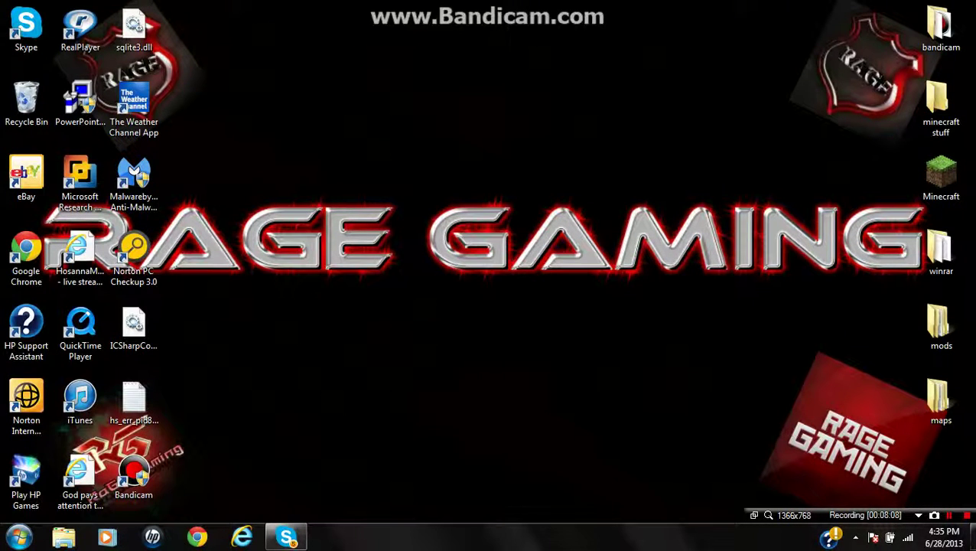
key("super")
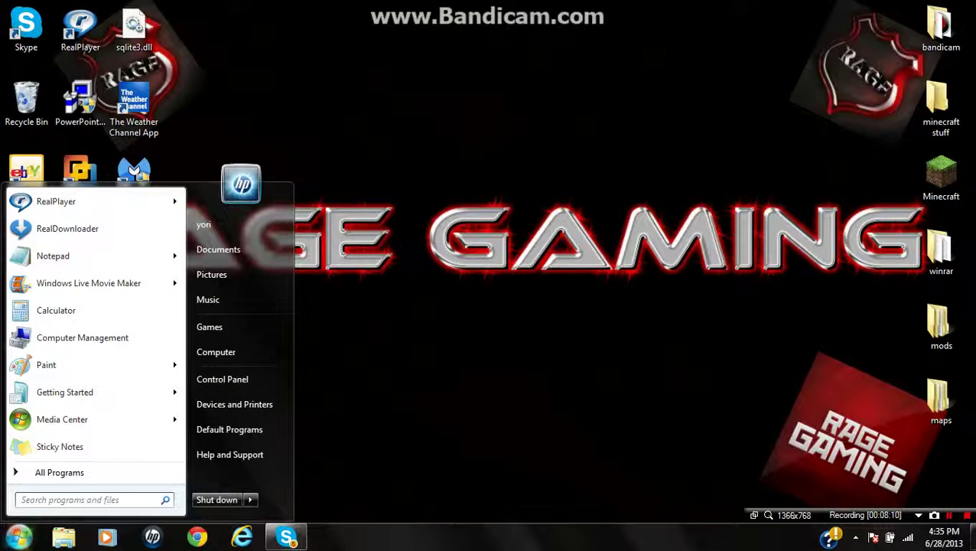
type("run")
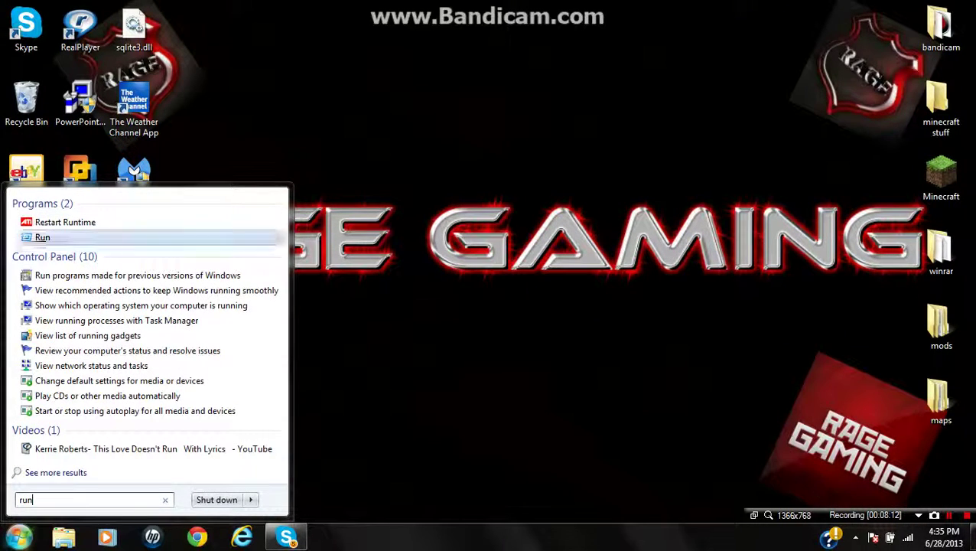
key("Return")
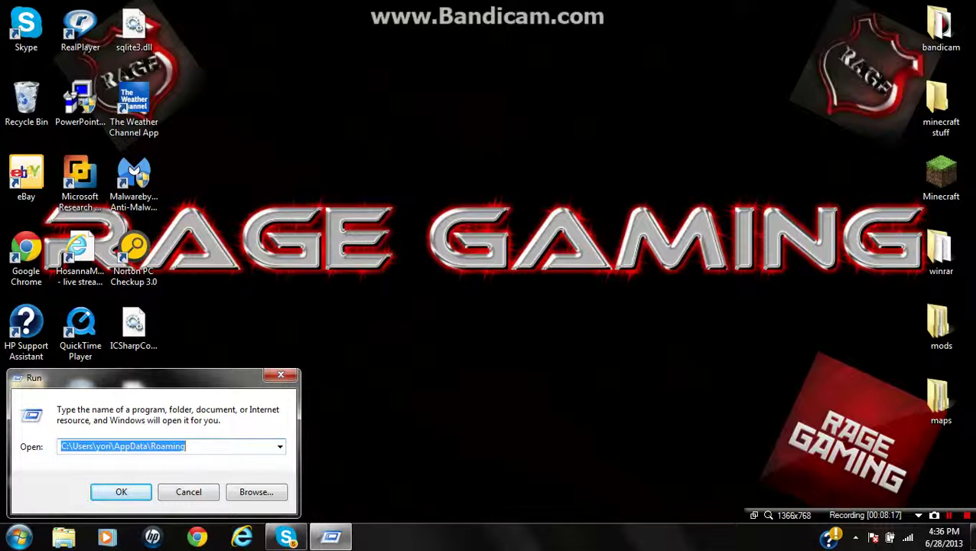
left_click(123, 492)
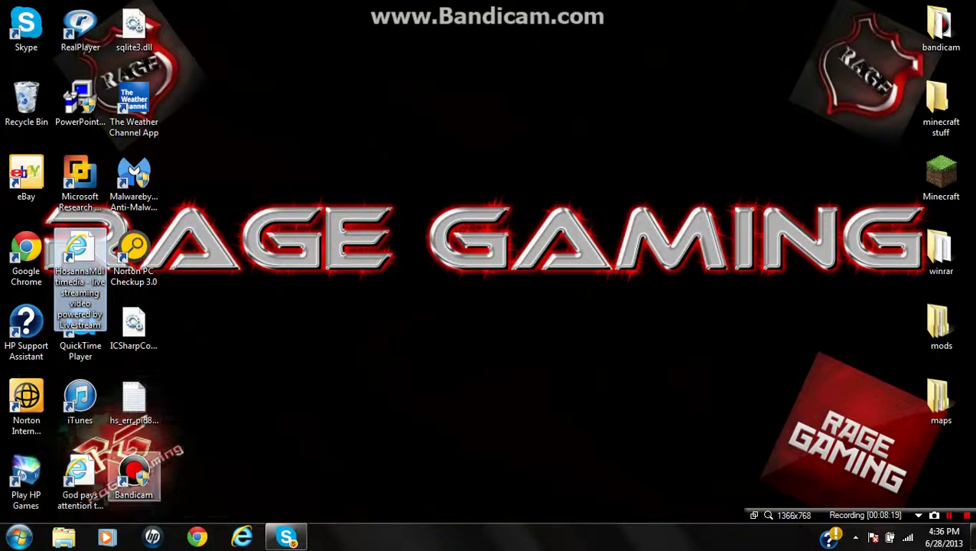
Step: Open the Roaming folder through %appdata% and go into the bin folder inside .minecraft
left_click(19, 536)
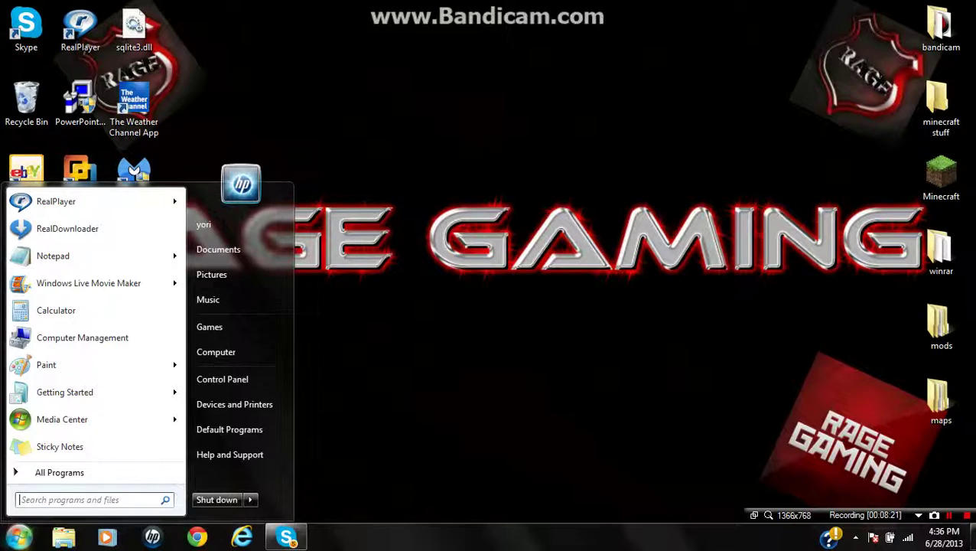
type("%appdata%")
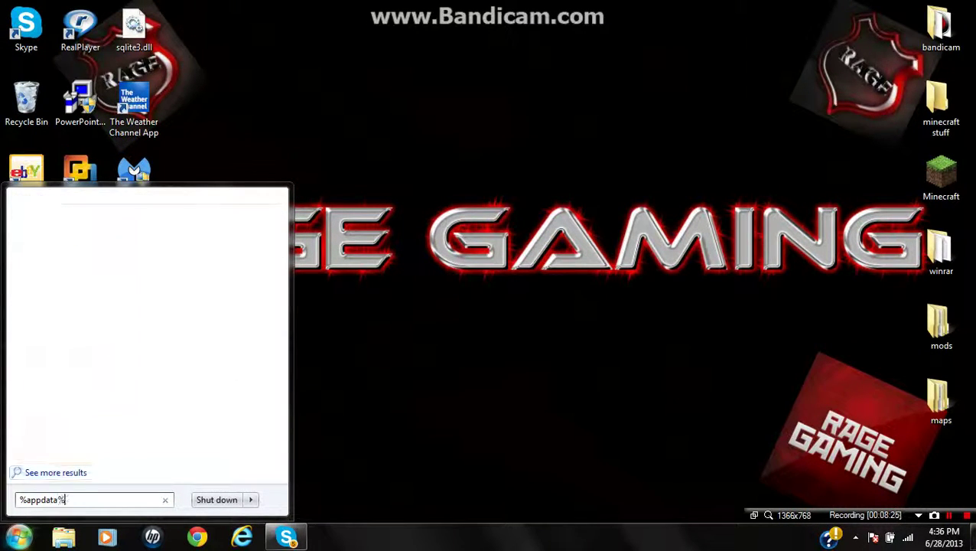
key("Return")
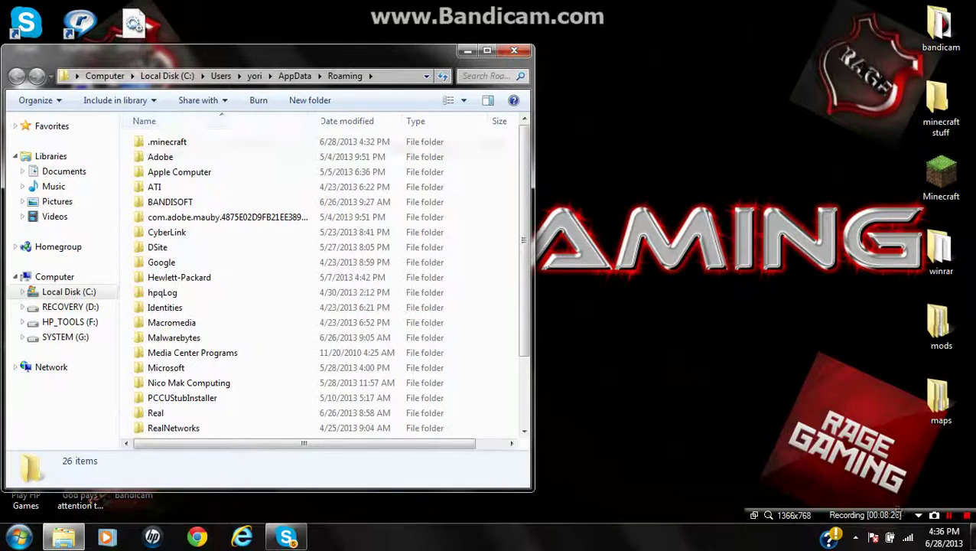
double_click(191, 145)
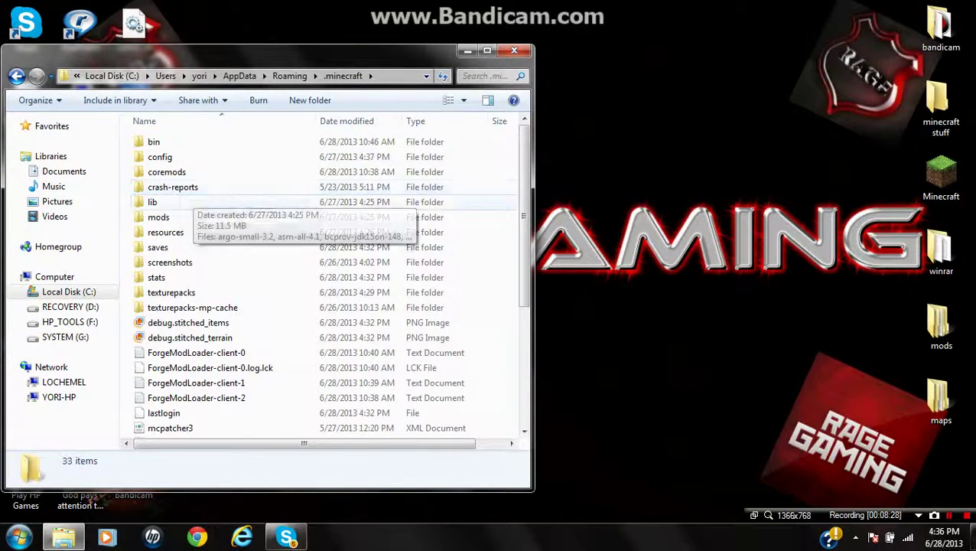
key("Down")
key("Return")
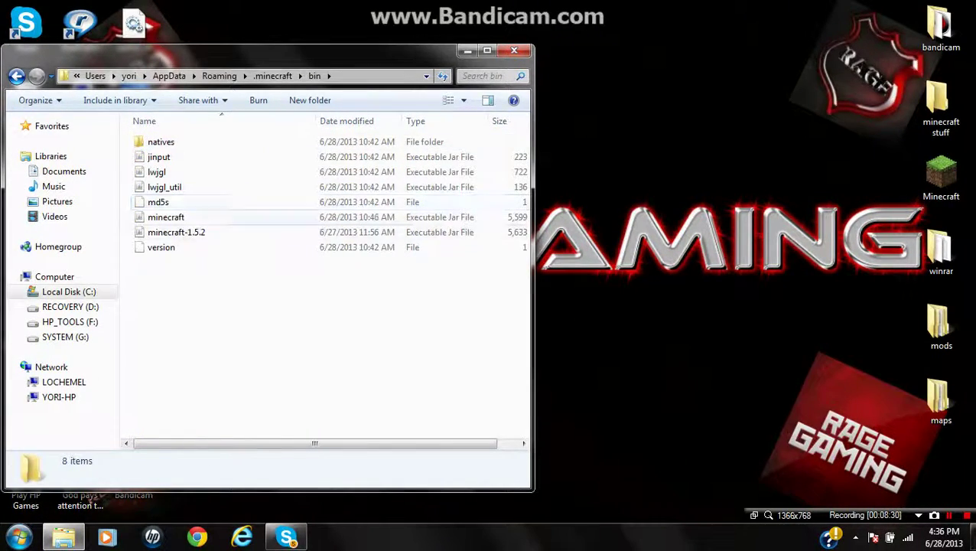
Step: Open the minecraft jar file with WinRAR, then close the bin folder window and move the archive window to the screen's upper edge
right_click(144, 217)
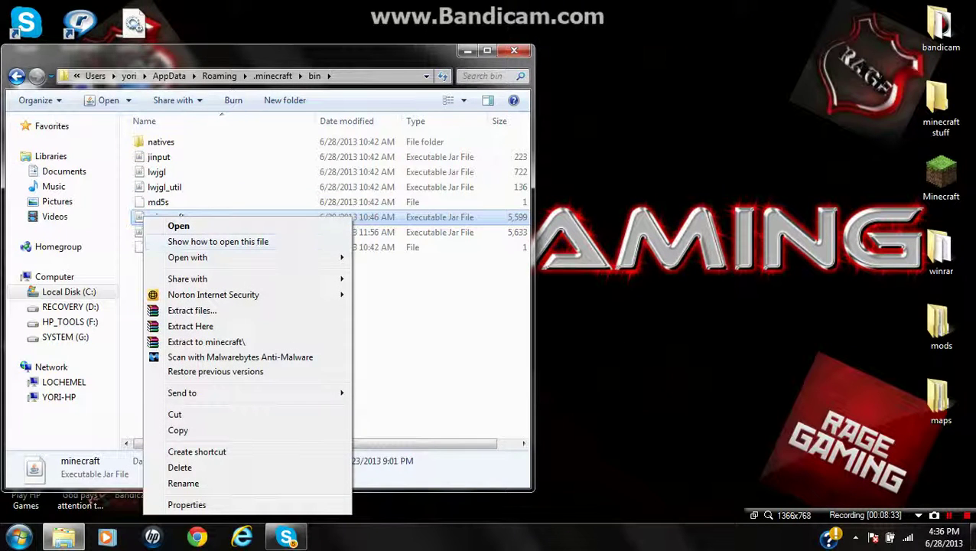
mouse_move(188, 258)
left_click(405, 274)
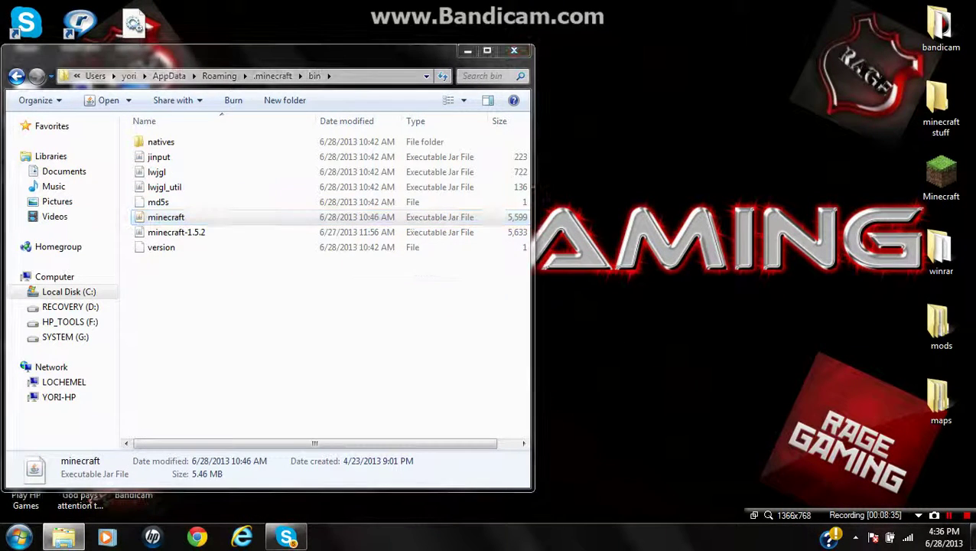
left_click_drag(260, 53, 186, 78)
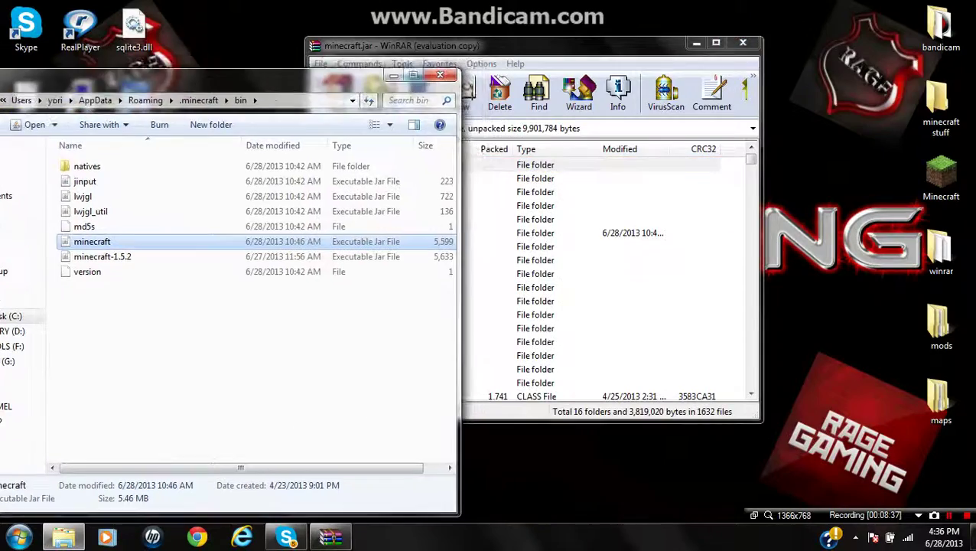
left_click(441, 75)
left_click_drag(440, 44, 273, 1)
left_click_drag(428, 6, 419, 10)
Step: Find the BetterSprinting_1.5.2_SSP_v9a archive by searching "better" and put a shortcut to it on the desktop beside the minecraft.jar window
left_click(17, 536)
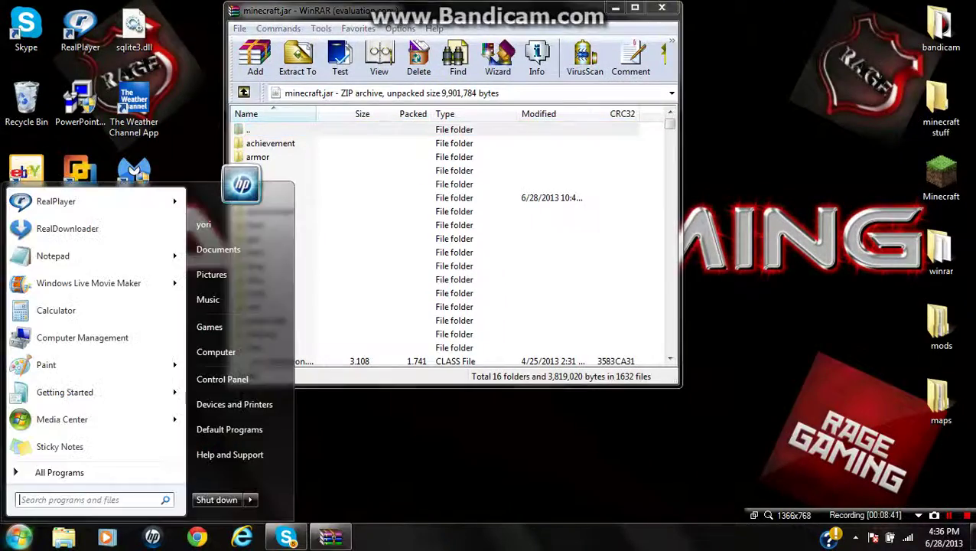
type("better")
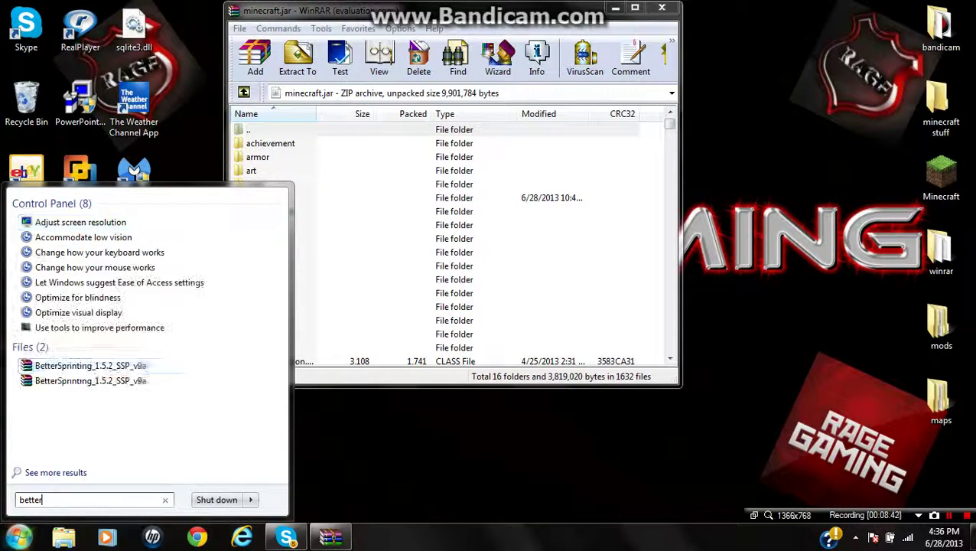
left_click_drag(90, 365, 835, 191)
left_click_drag(443, 3, 307, 35)
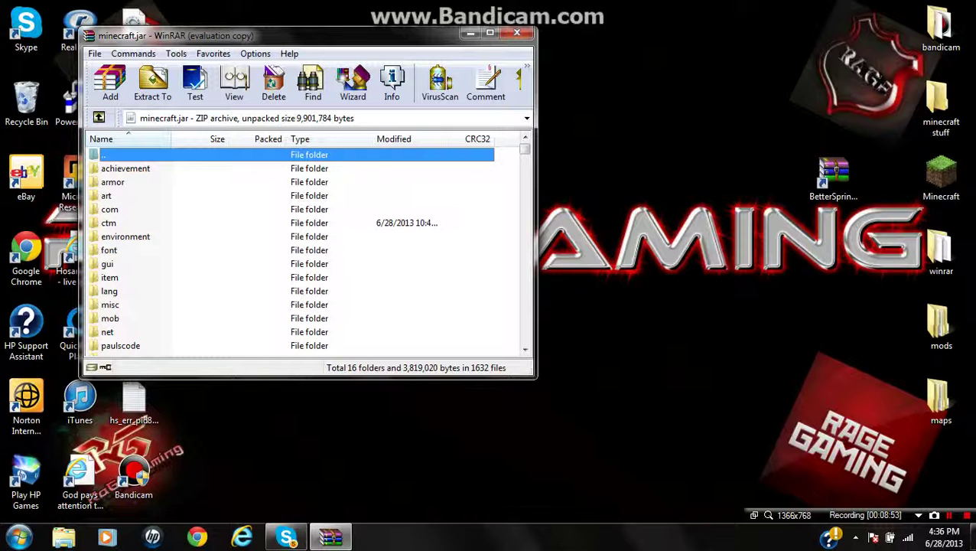
Step: Open the BetterSprinting archive from the desktop, select all its class files and position its window over the minecraft.jar window
left_click(834, 177)
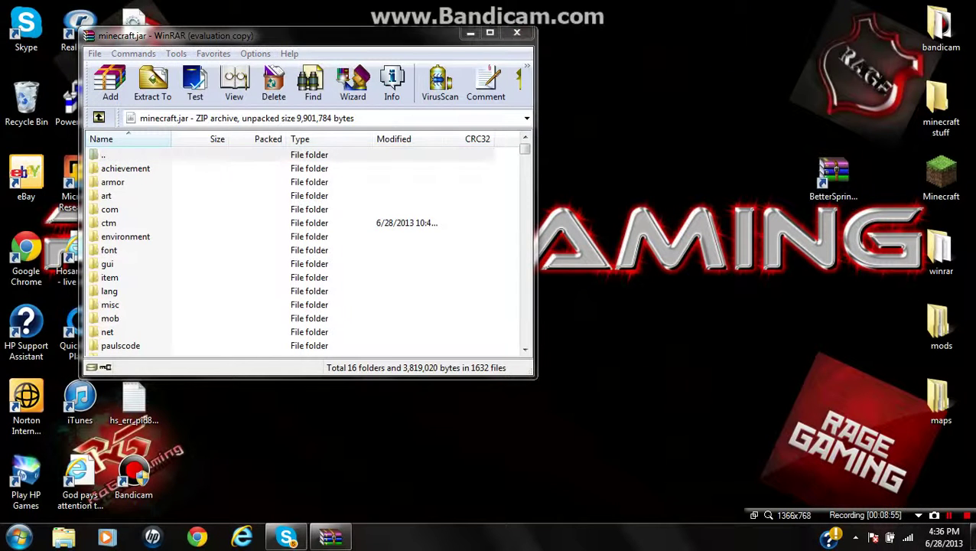
double_click(834, 177)
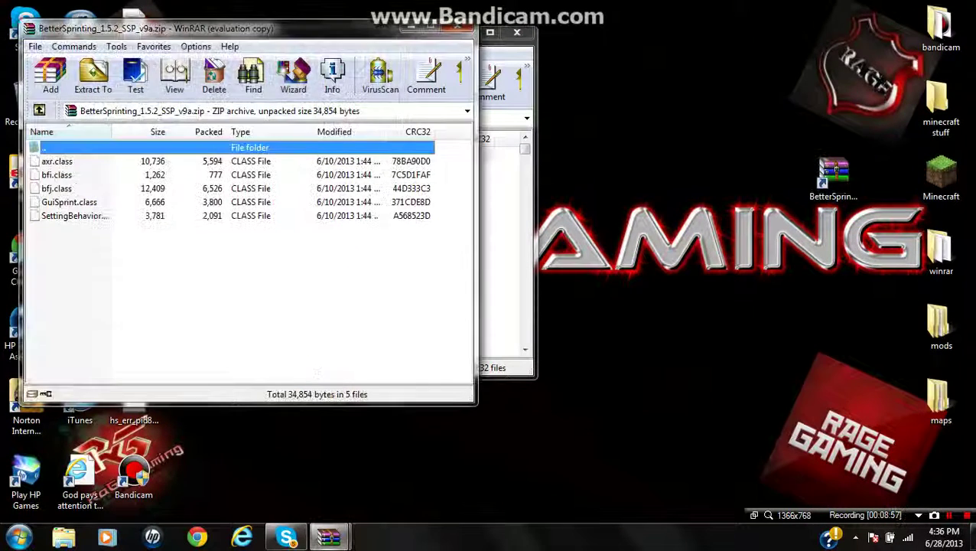
left_click_drag(260, 28, 678, 23)
left_click_drag(863, 140, 693, 228)
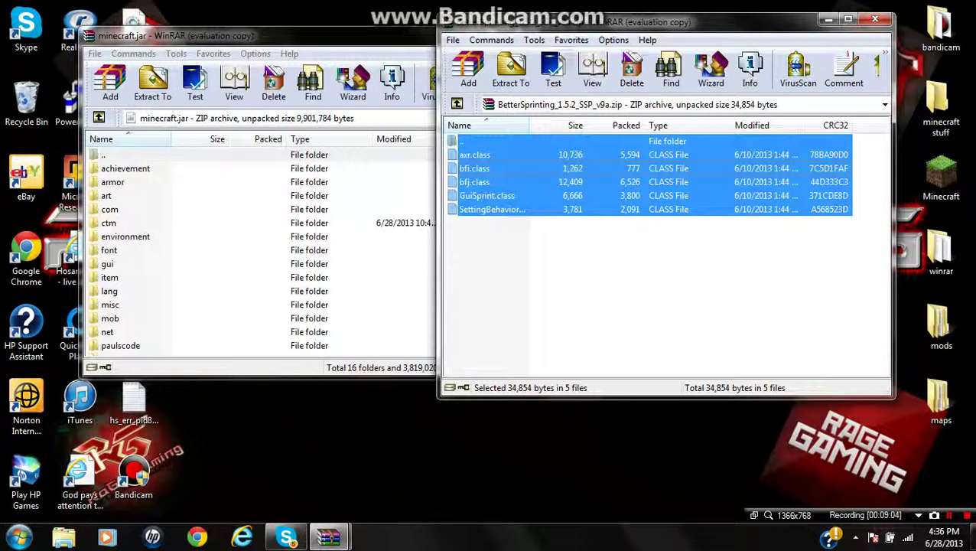
left_click_drag(569, 22, 284, 94)
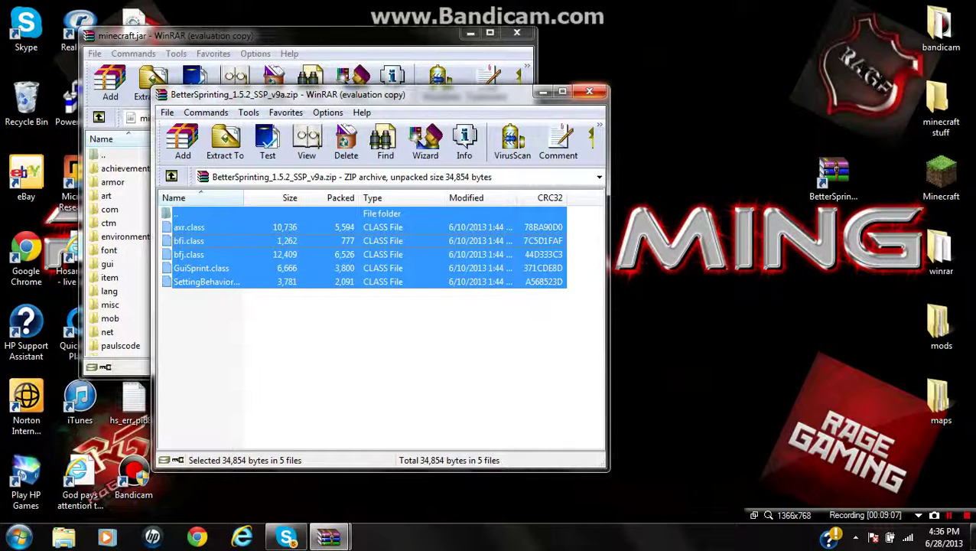